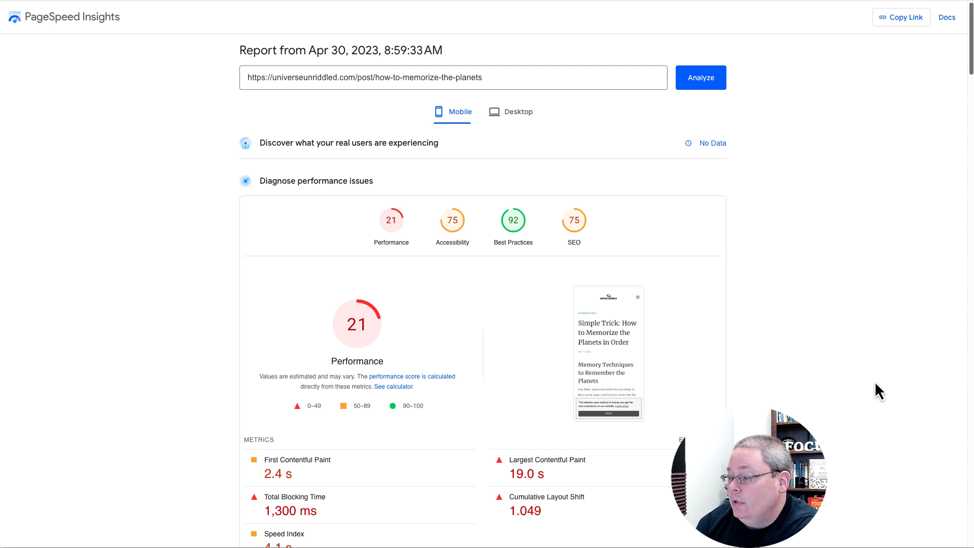
Compare the desktop and mobile performance scores in the report, and review the mobile metrics.
left_click(507, 121)
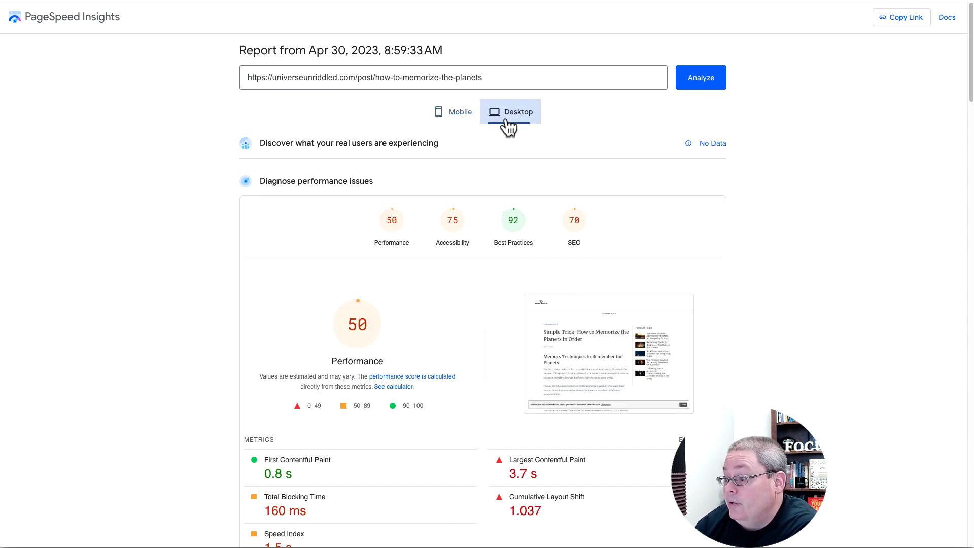
left_click(462, 118)
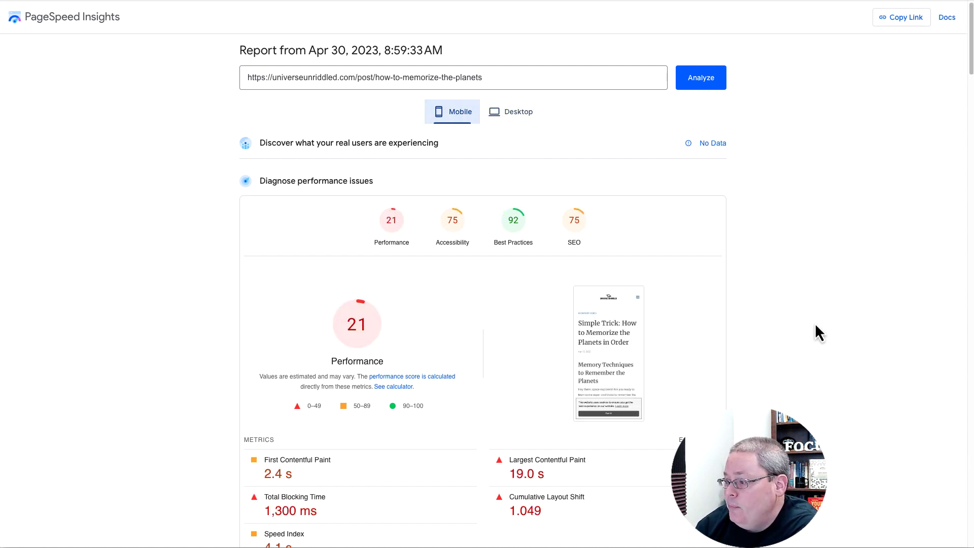
scroll(749, 329, "down", 2)
scroll(750, 328, "down", 6)
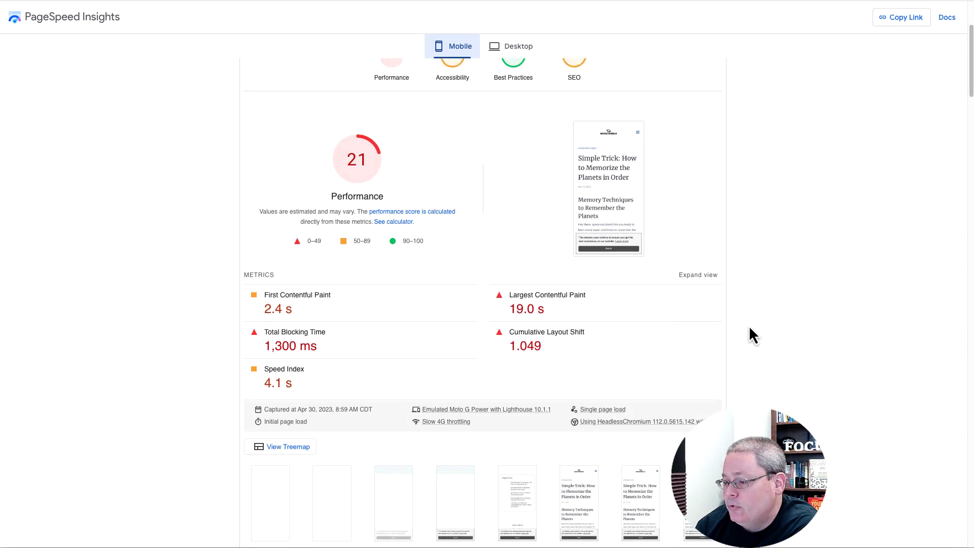
Examine the "Properly size images" opportunity in the mobile report, collapsing and re-expanding its details.
scroll(749, 328, "down", 5)
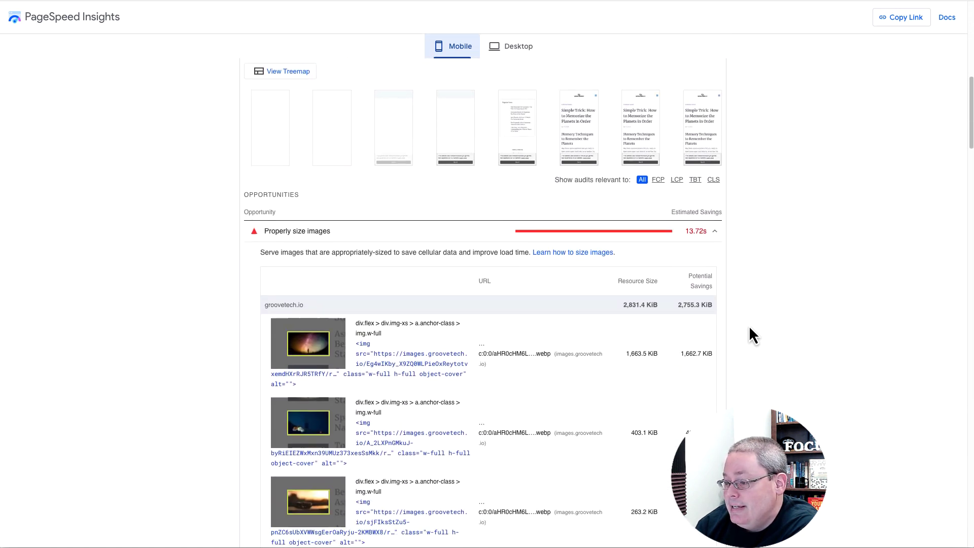
left_click(715, 148)
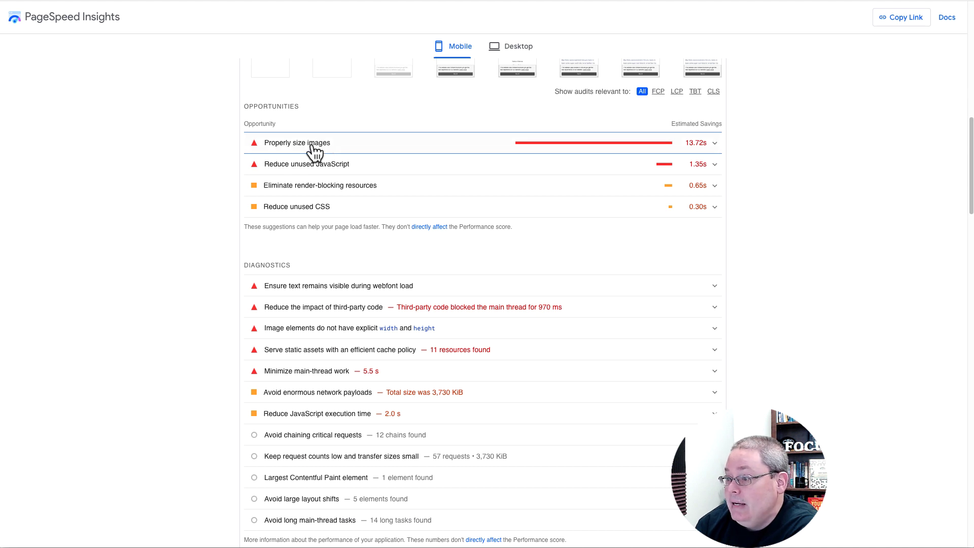
left_click(714, 148)
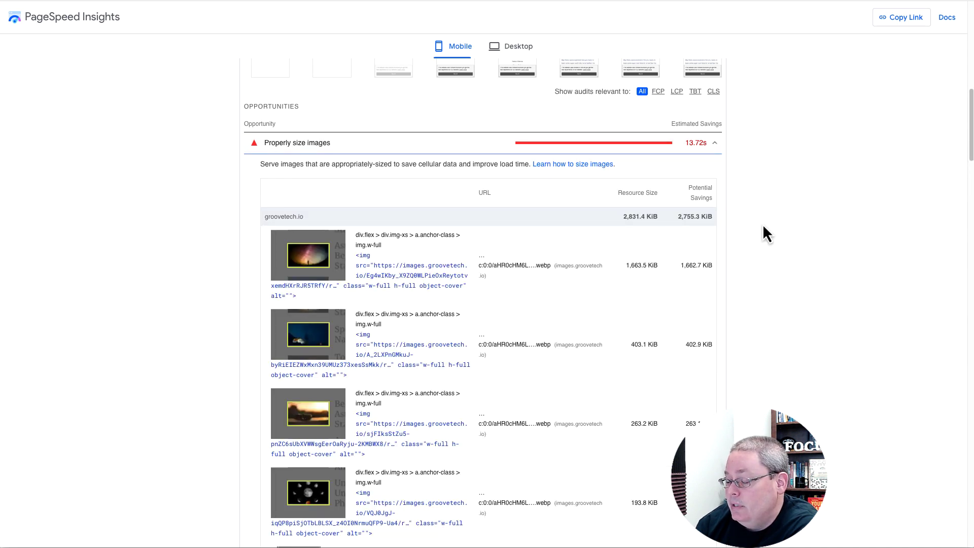
scroll(757, 227, "down", 1)
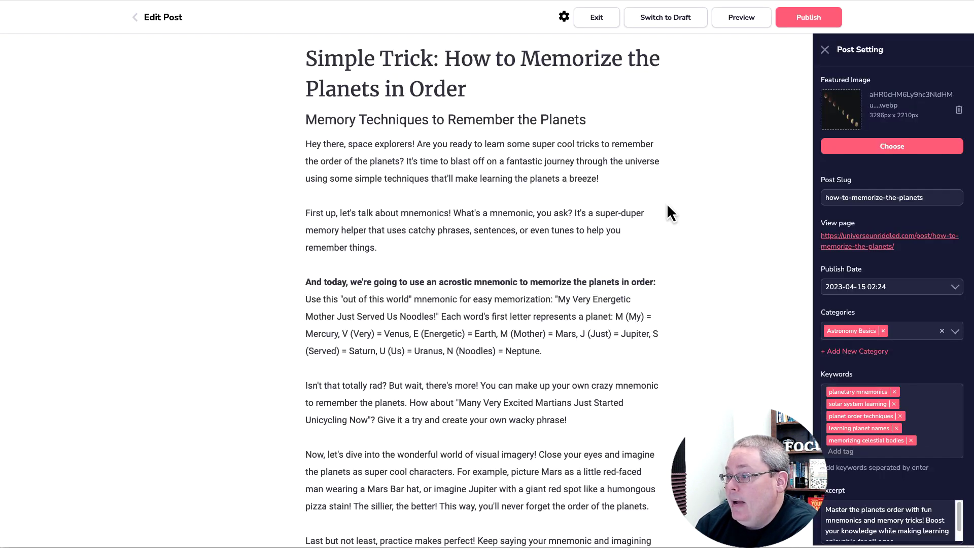
Switch to the post editor and review the planet-memorizing post from its title through the Mercury image.
scroll(640, 234, "down", 8)
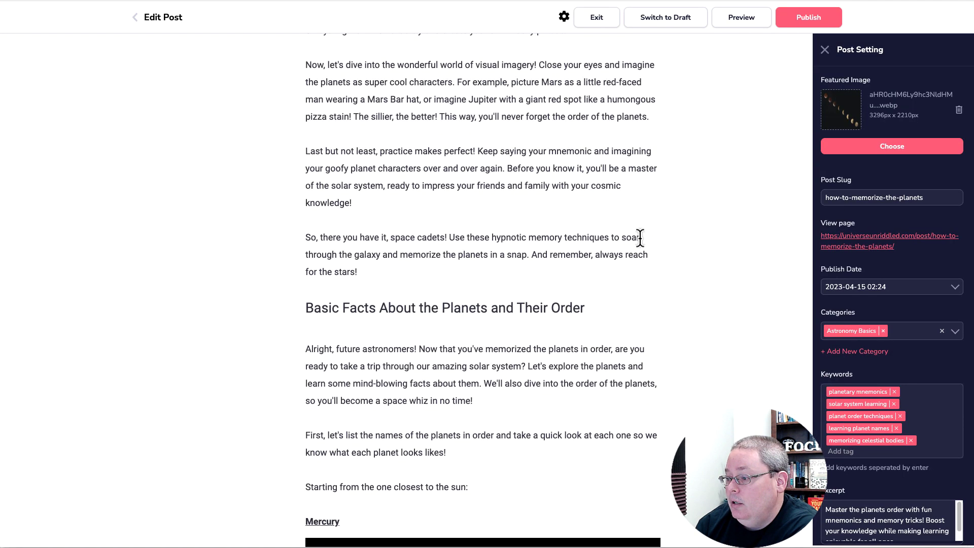
scroll(639, 238, "up", 8)
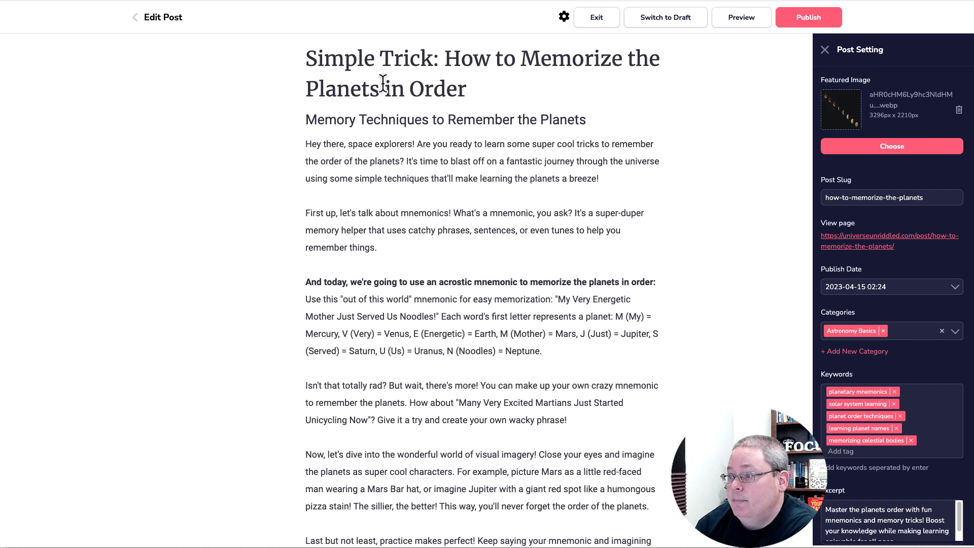
scroll(692, 177, "down", 1)
scroll(672, 178, "down", 14)
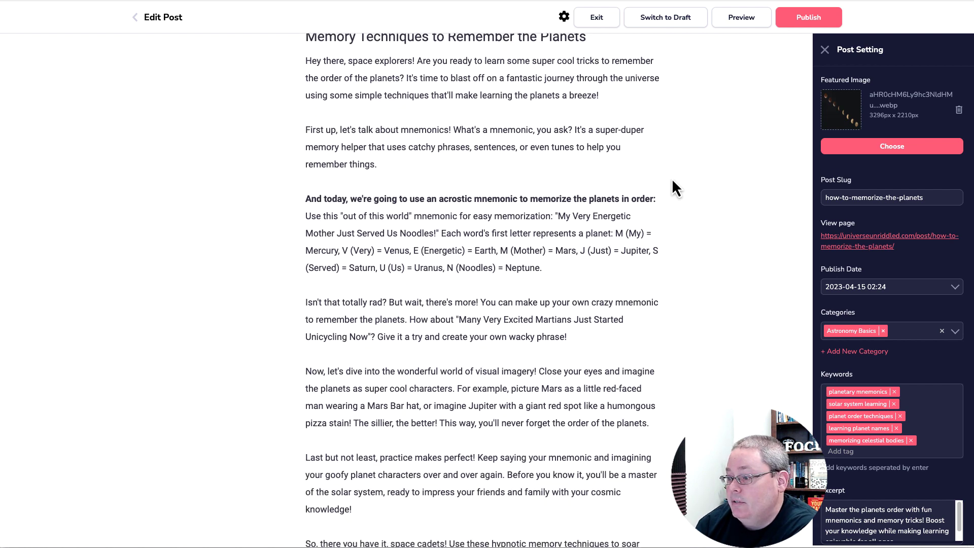
scroll(671, 178, "down", 1)
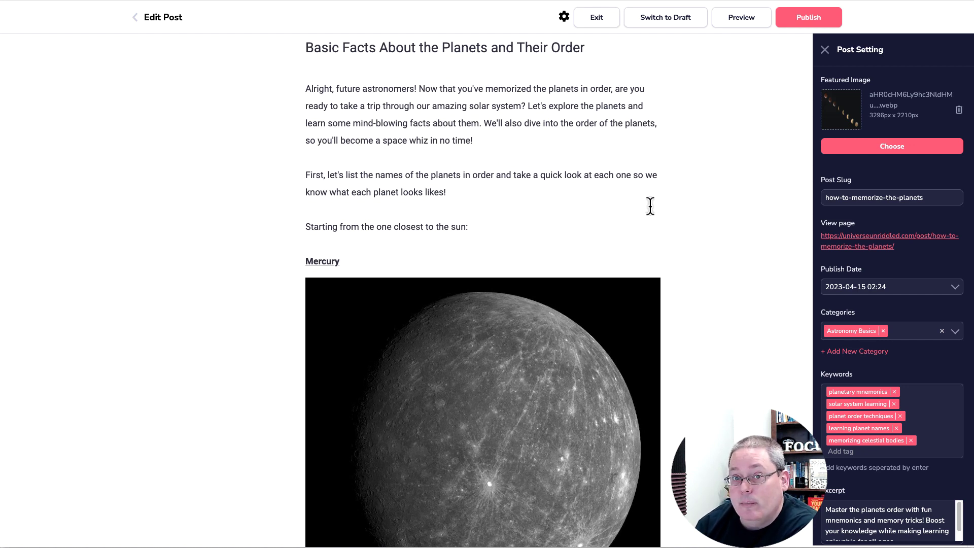
scroll(663, 216, "down", 2)
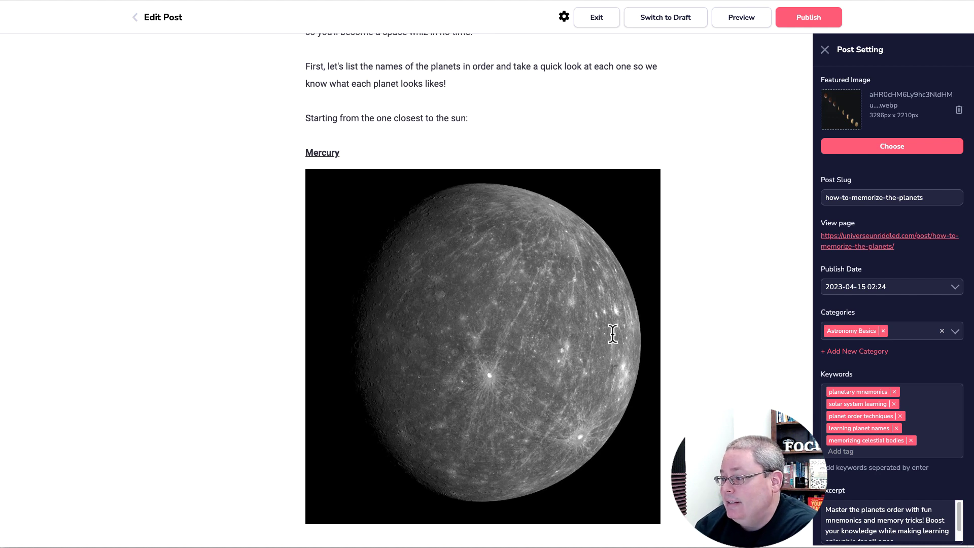
scroll(672, 303, "down", 1)
scroll(672, 298, "down", 2)
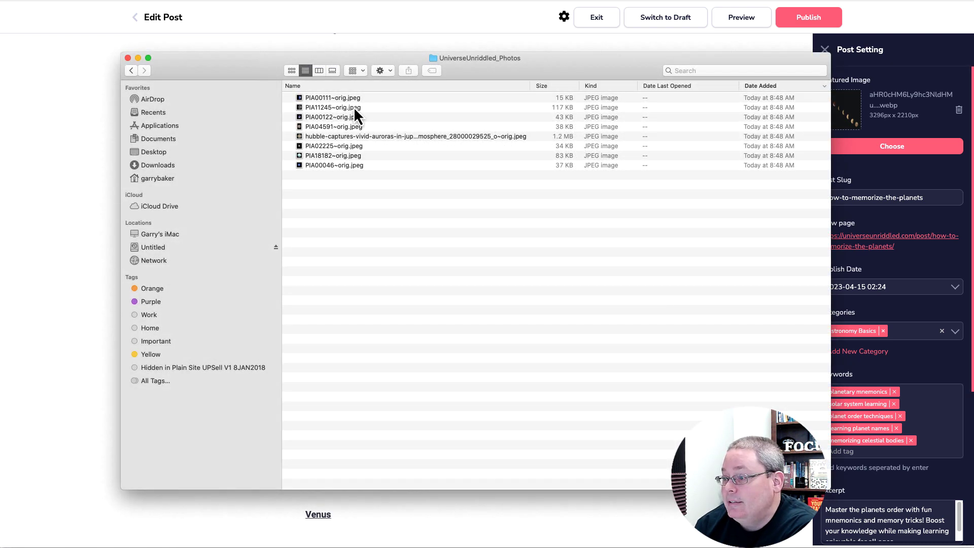
Check the file sizes of the planet photos in the UniverseUnriddled_Photos folder, including the Hubble aurora image.
left_click(349, 99)
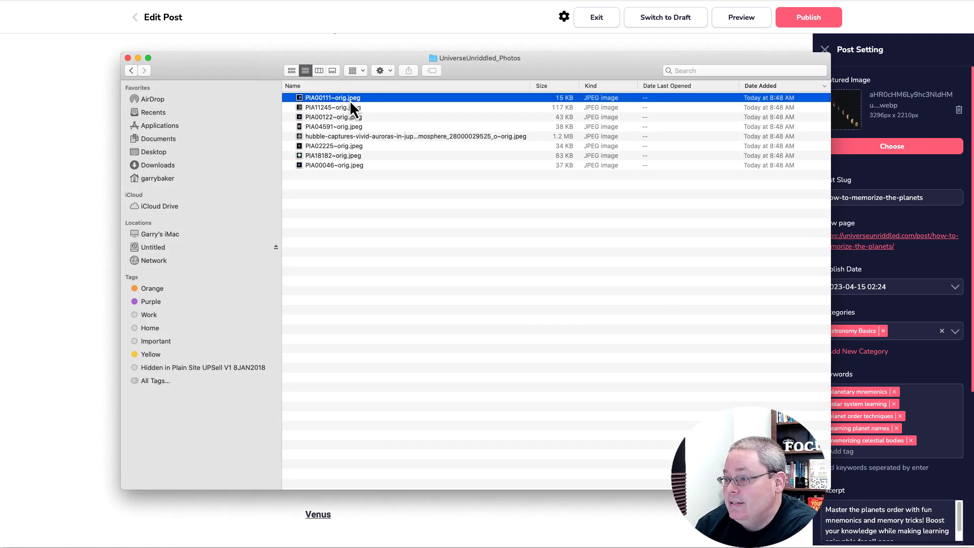
left_click(351, 108)
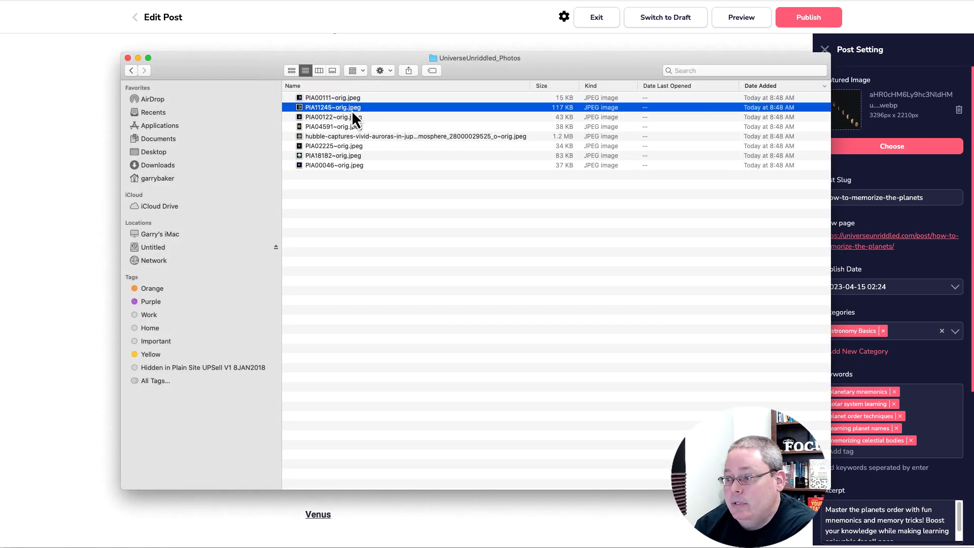
left_click(359, 139)
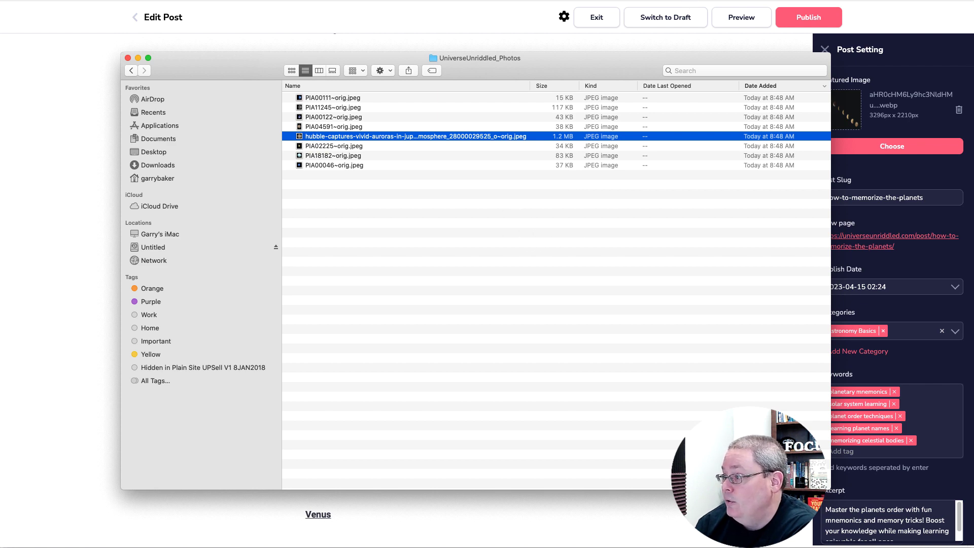
key("Escape")
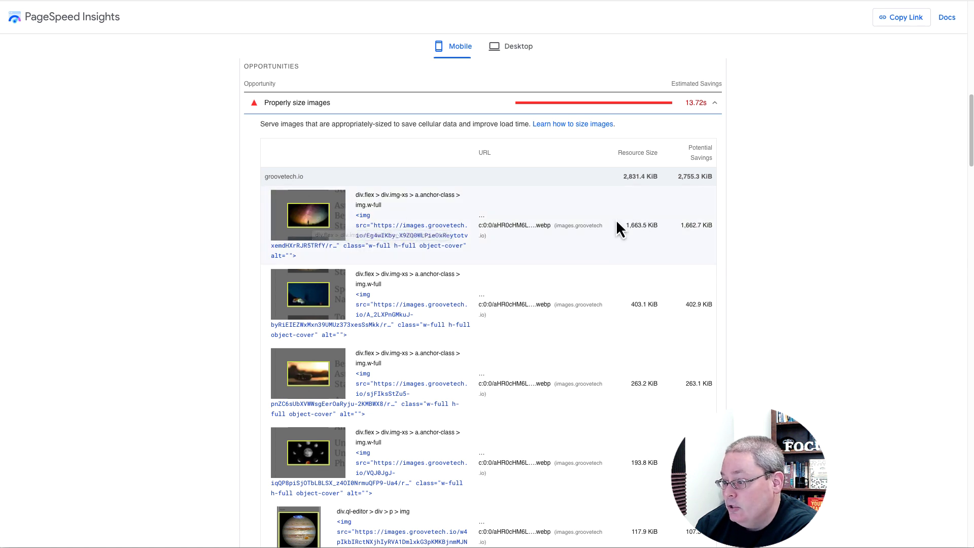
Switch back to the PageSpeed report and examine the resource sizes and potential savings of the images under "Properly size images".
scroll(457, 254, "down", 4)
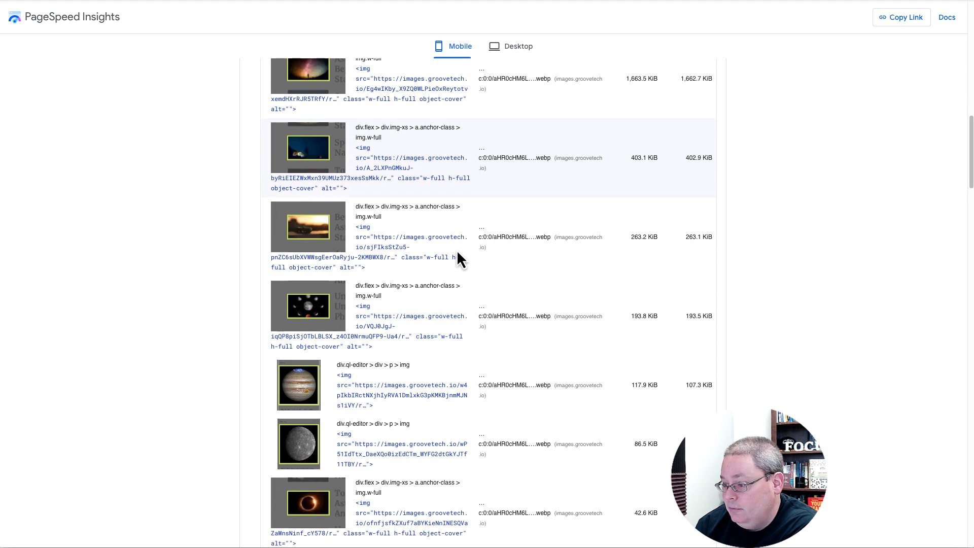
scroll(457, 251, "down", 2)
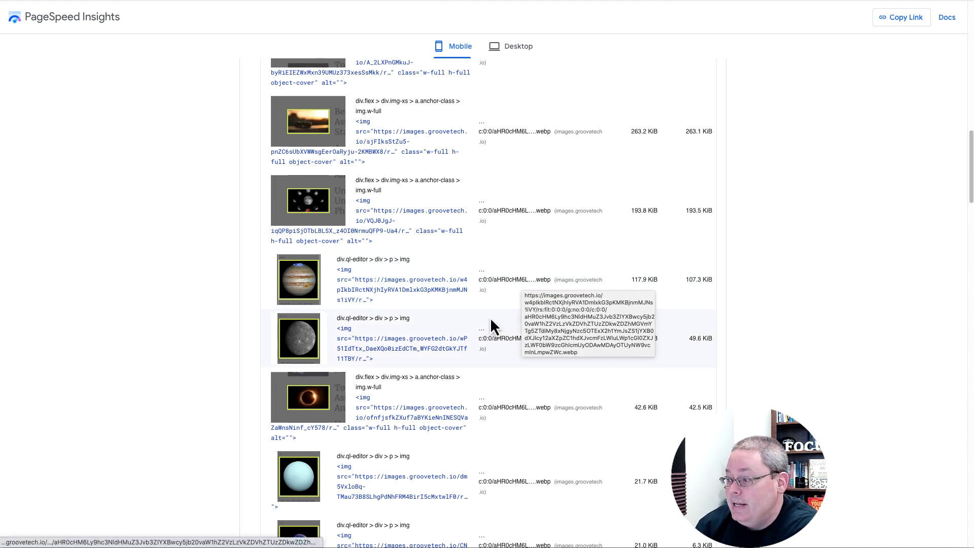
scroll(487, 320, "up", 4)
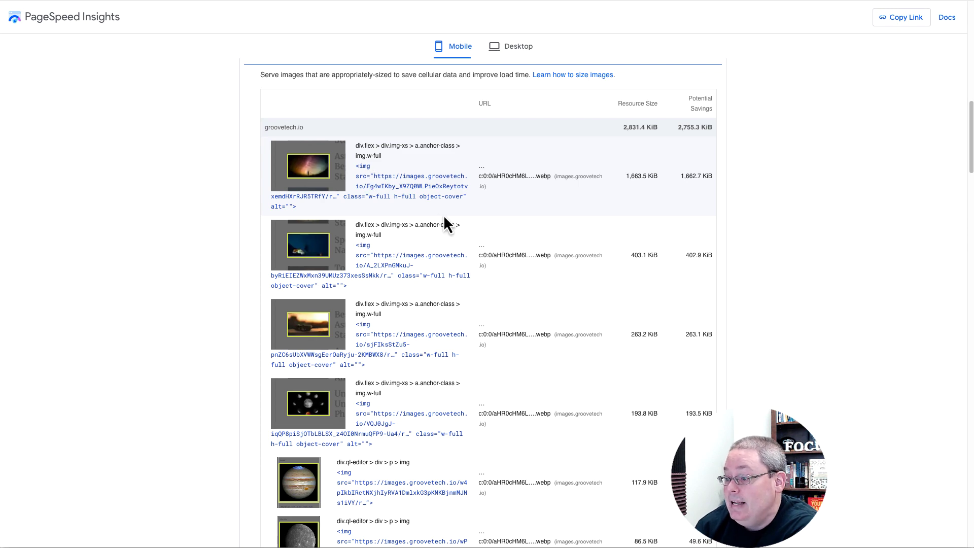
scroll(429, 249, "down", 8)
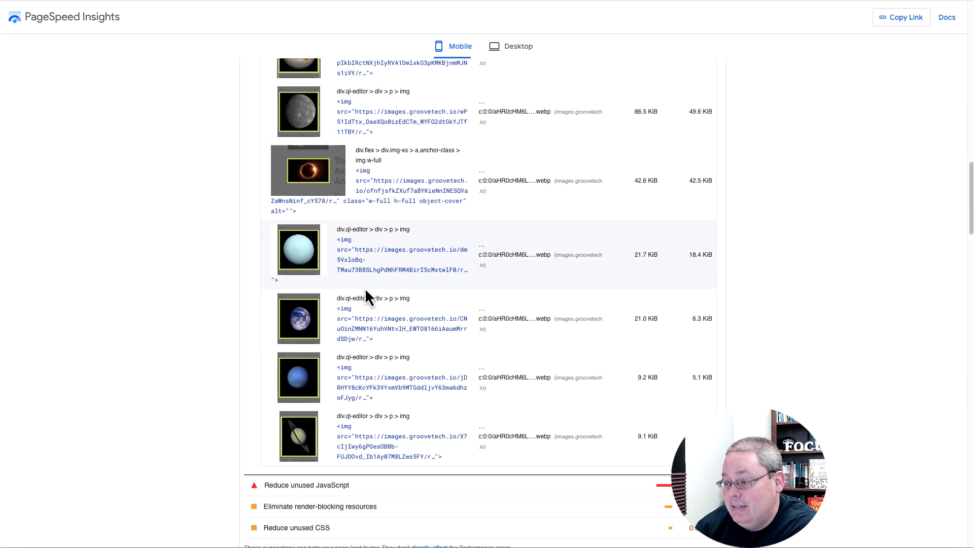
scroll(365, 287, "up", 1)
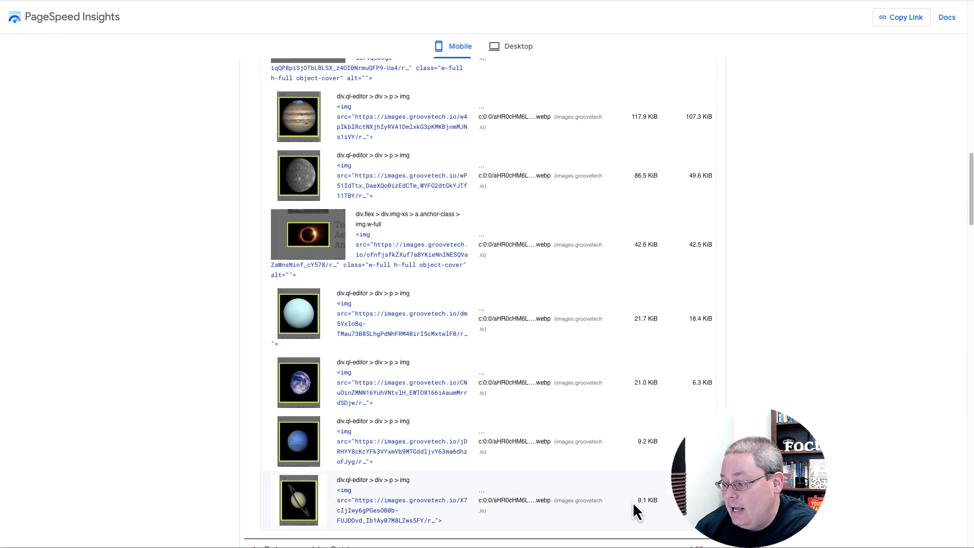
scroll(424, 307, "up", 1)
scroll(424, 308, "up", 3)
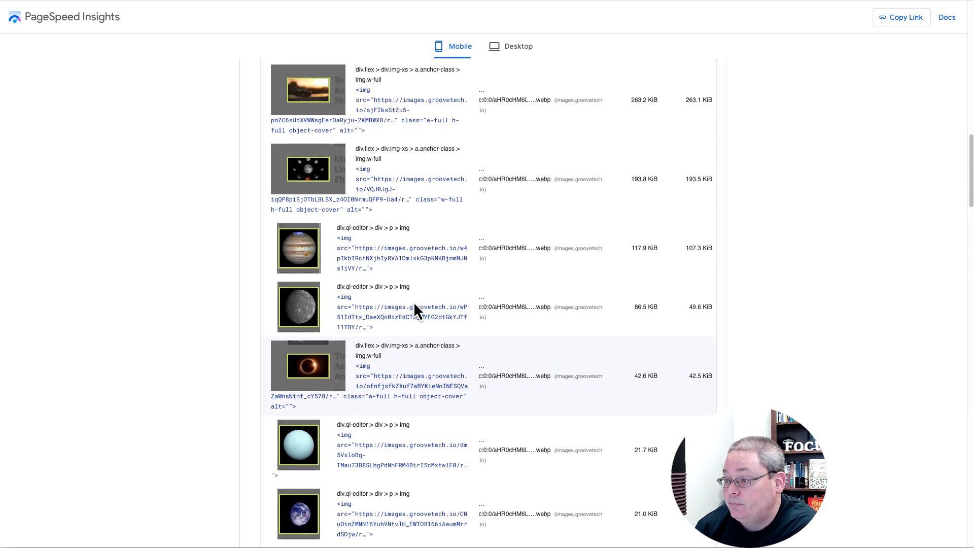
scroll(410, 307, "up", 2)
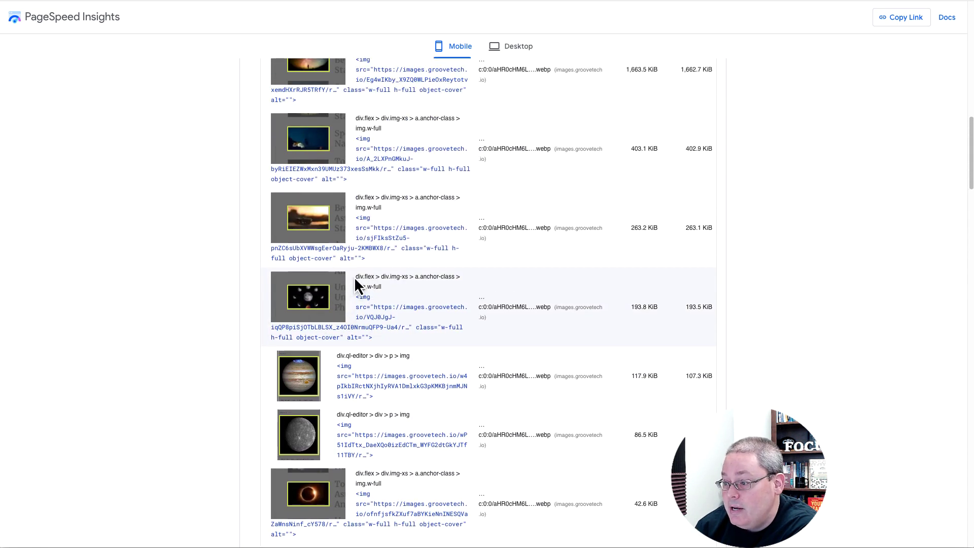
scroll(354, 277, "up", 2)
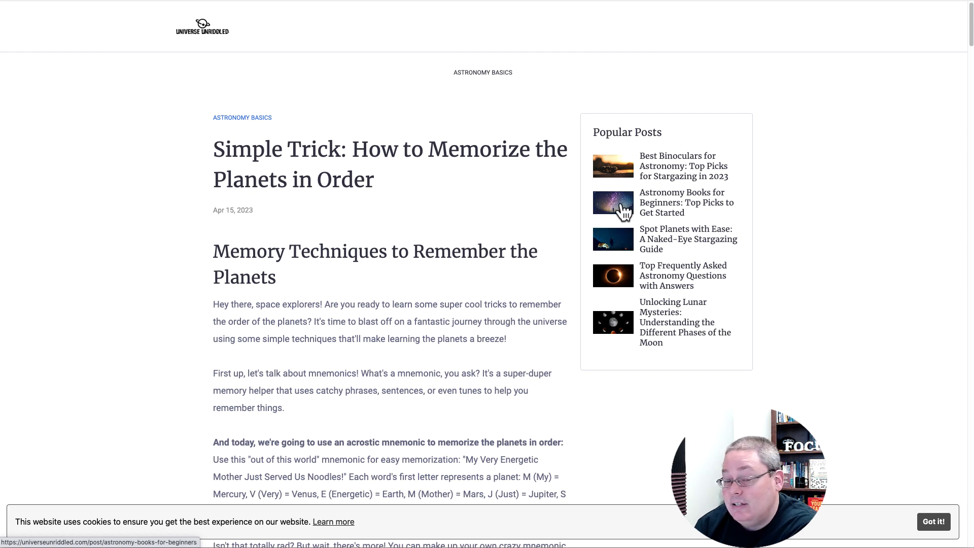
On the live post, view the "Astronomy Books for Beginners" thumbnail at full size in a separate tab, then close that tab.
right_click(618, 206)
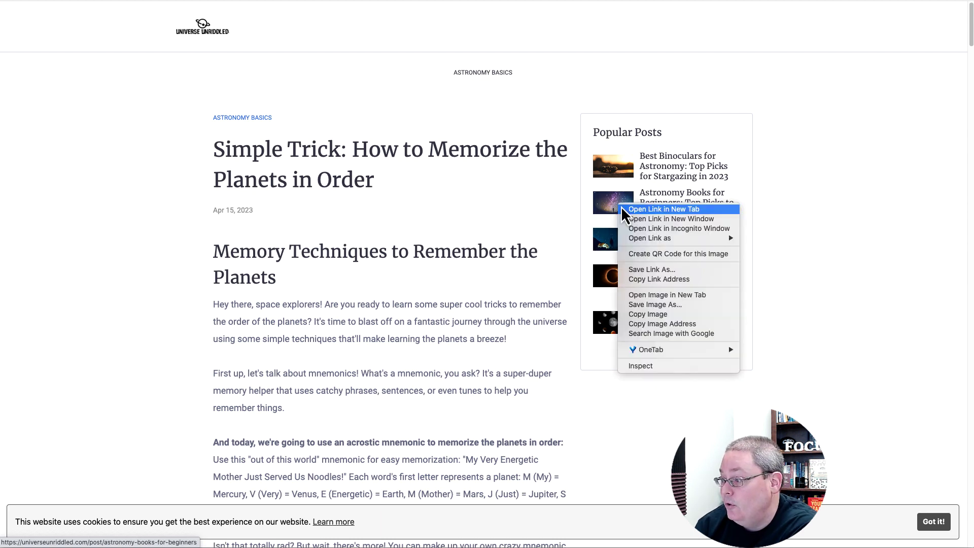
left_click(662, 296)
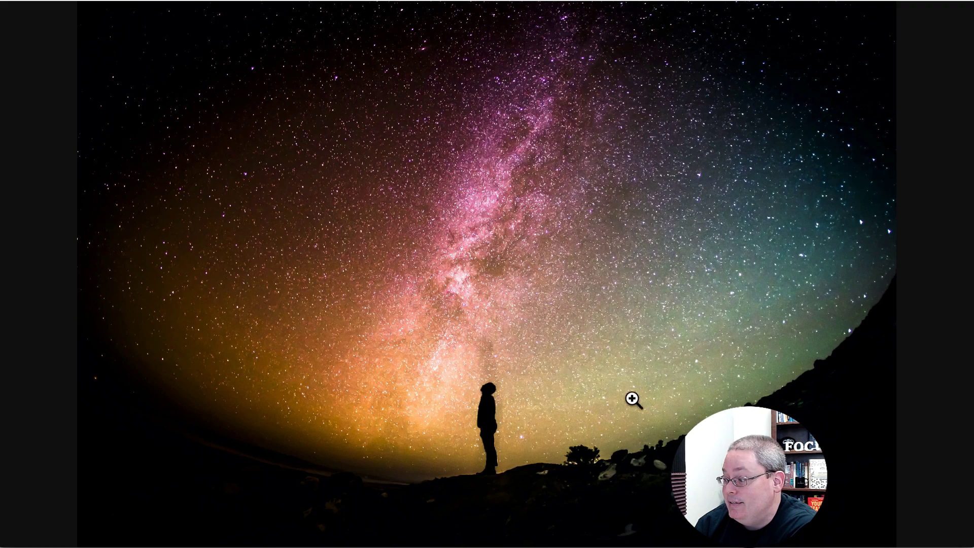
key("super+w")
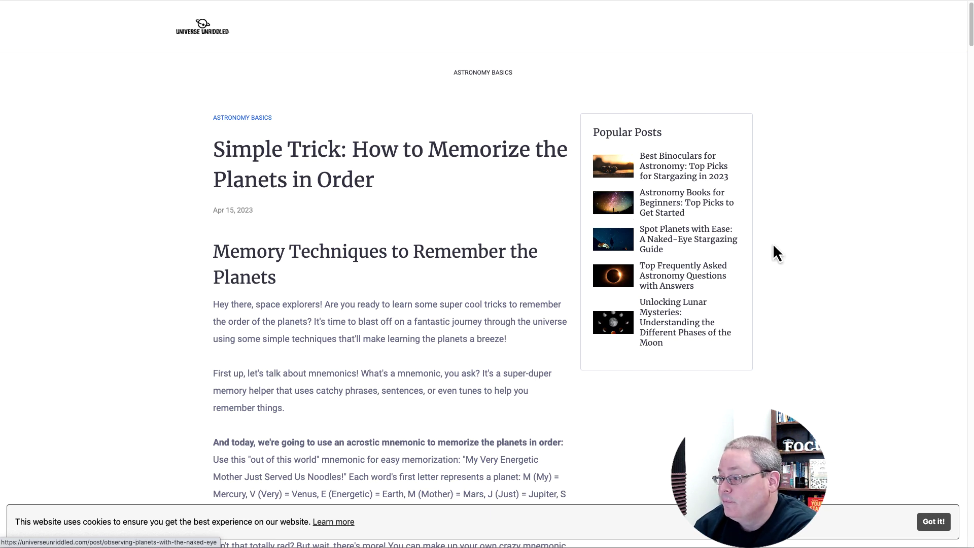
Look through the live post's content and planet images from the introduction down to Jupiter.
scroll(768, 264, "down", 3)
scroll(334, 289, "down", 10)
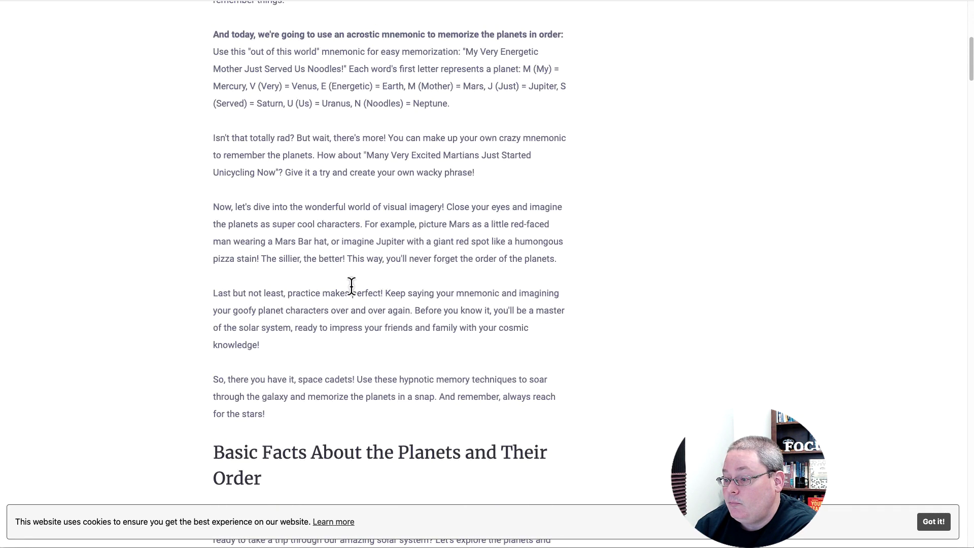
scroll(400, 291, "up", 13)
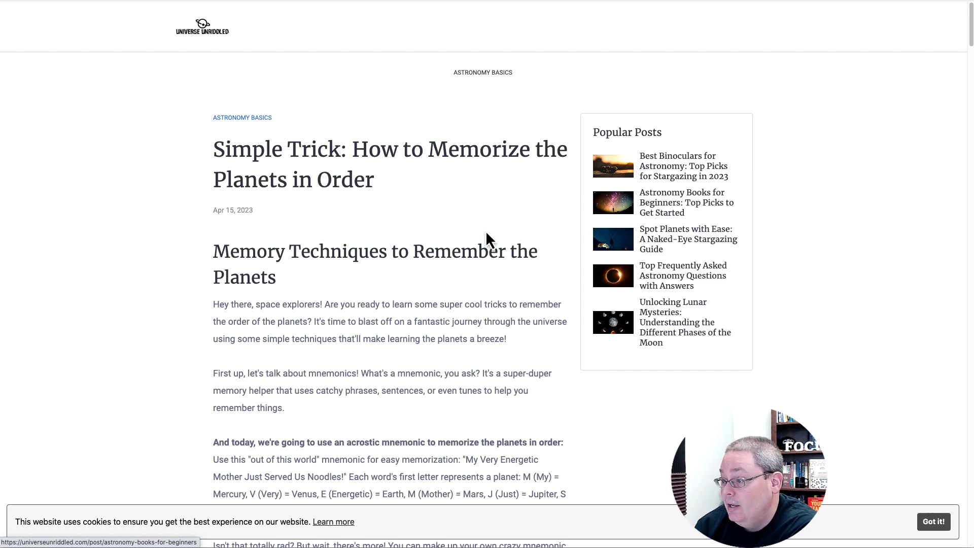
scroll(487, 232, "down", 20)
scroll(488, 239, "down", 20)
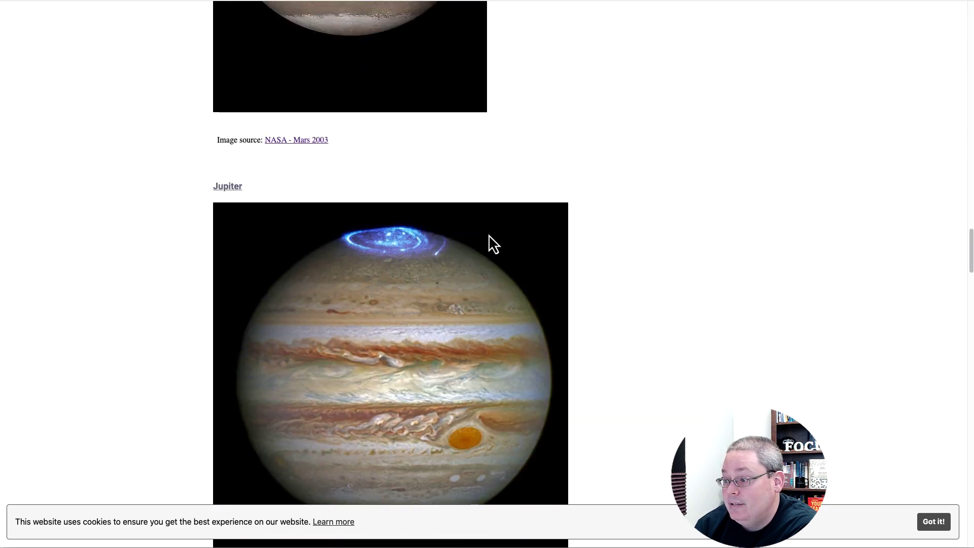
scroll(496, 261, "up", 18)
scroll(503, 278, "up", 20)
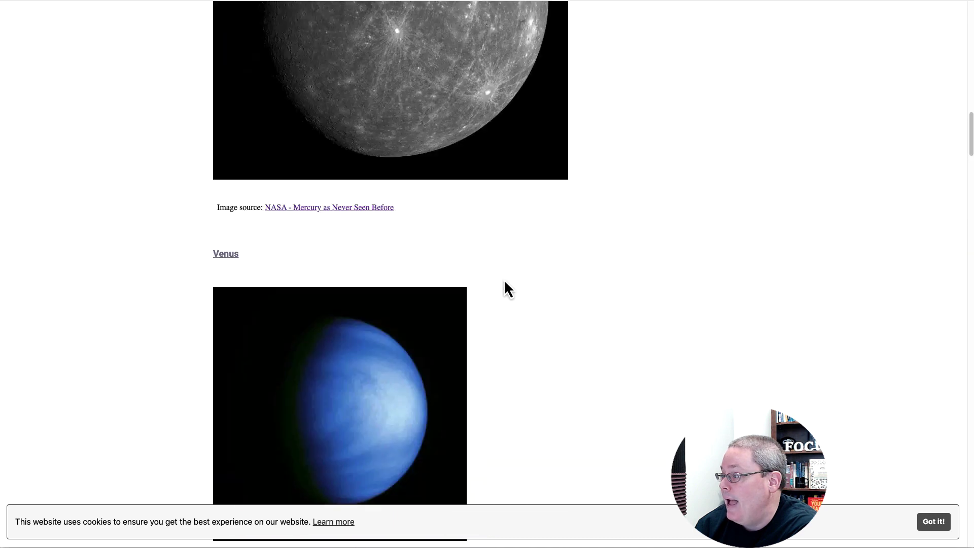
Switch to the post editor and exit the planet-memorizing post without saving changes.
key("ctrl+Tab")
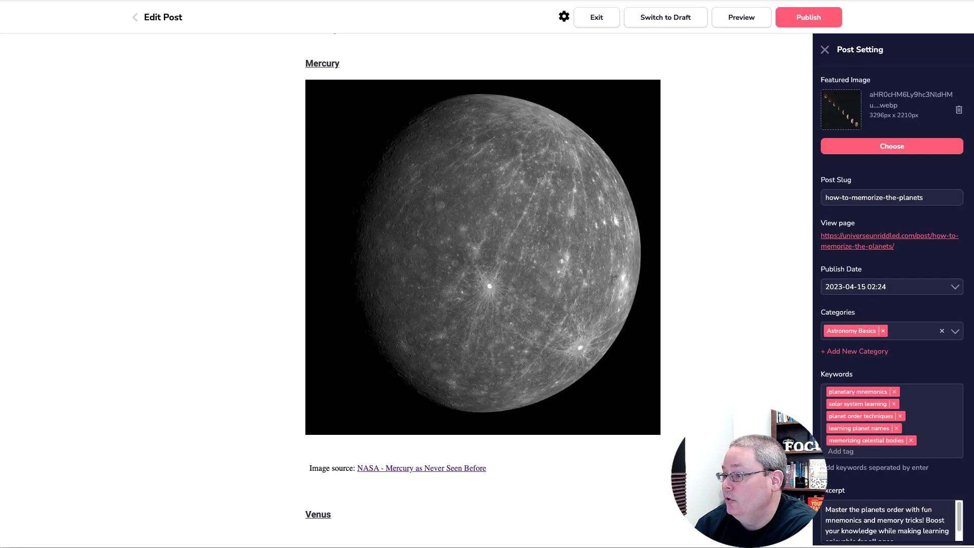
scroll(677, 199, "up", 15)
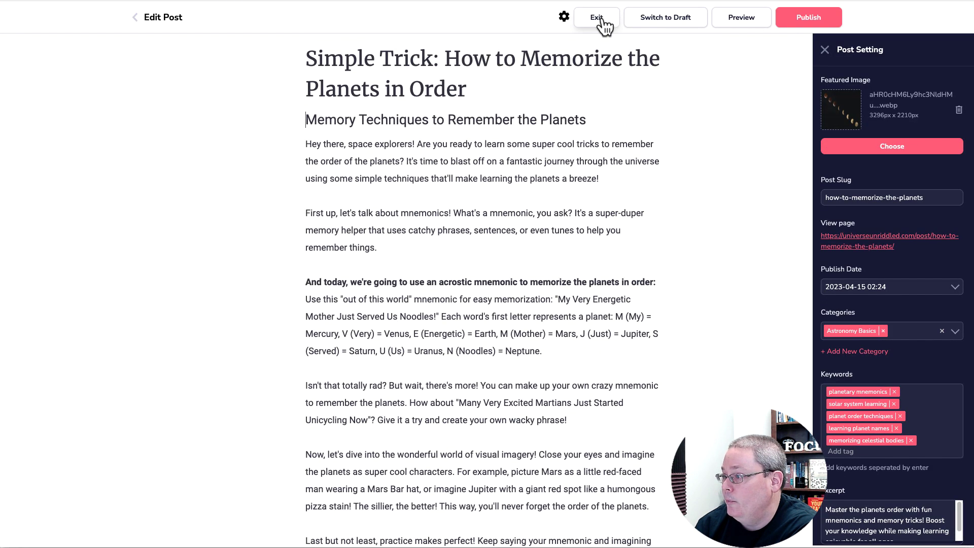
left_click(604, 25)
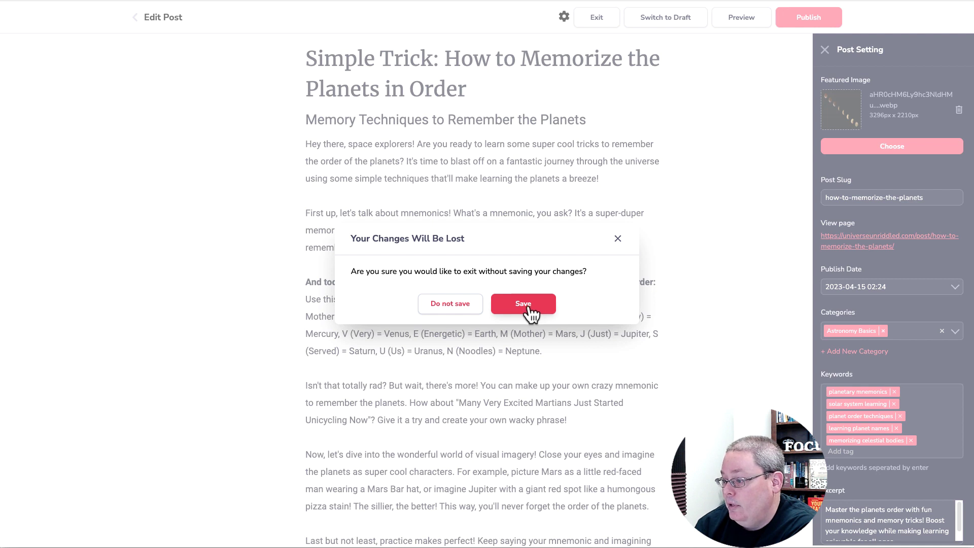
left_click(467, 308)
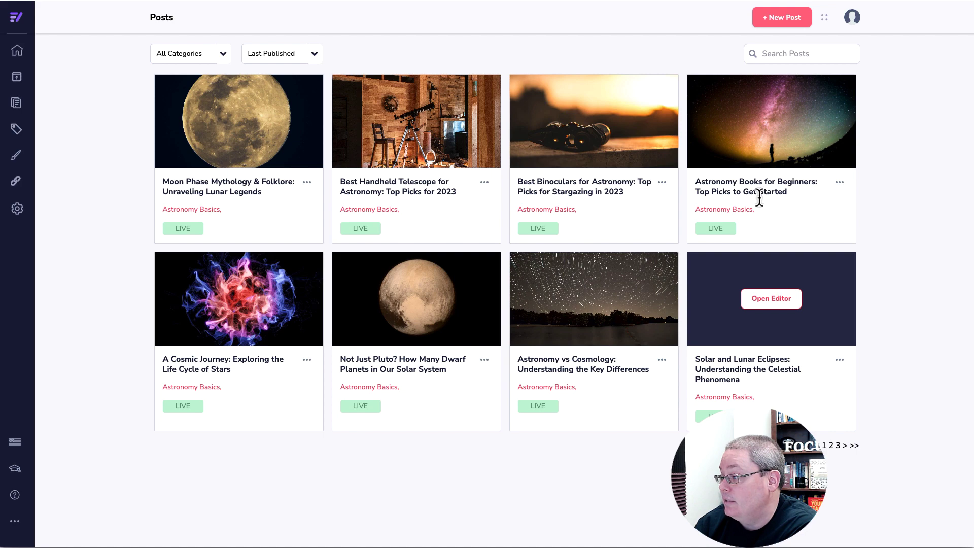
Open the "Astronomy Books for Beginners" post in the editor, turn off its Popular Post option, and publish it.
left_click(773, 133)
scroll(860, 296, "down", 4)
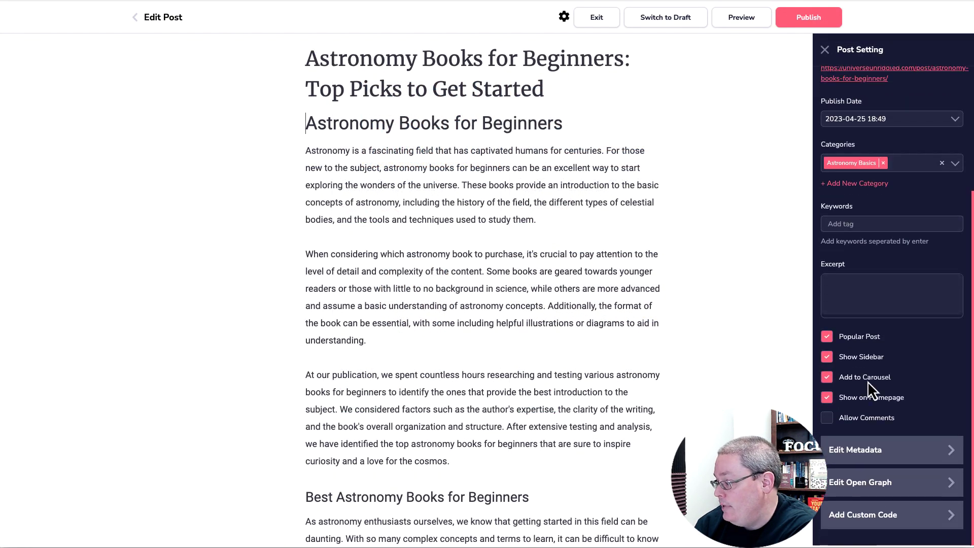
left_click(827, 341)
left_click(799, 19)
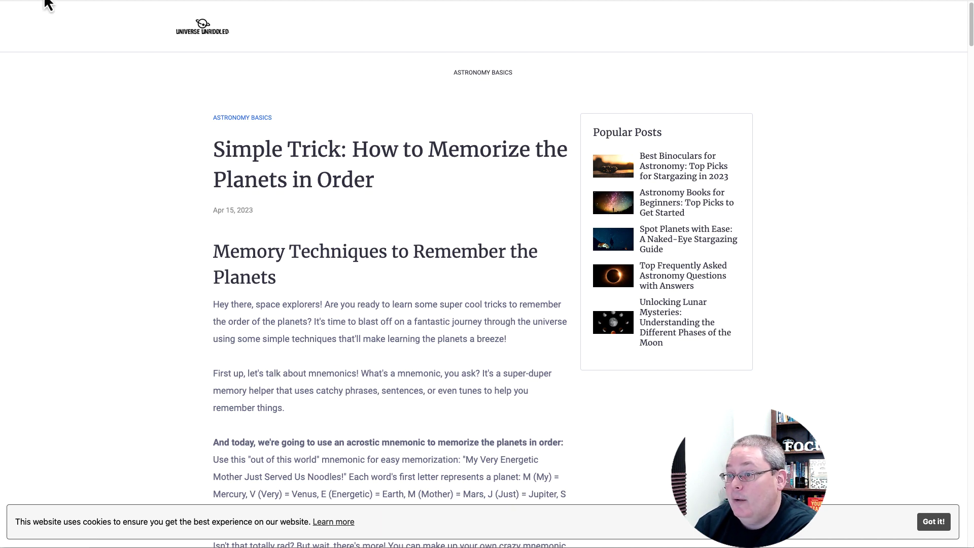
Switch from the live post to its mobile PageSpeed Insights report and rerun the analysis of the how-to-memorize-the-planets URL.
left_click(710, 205)
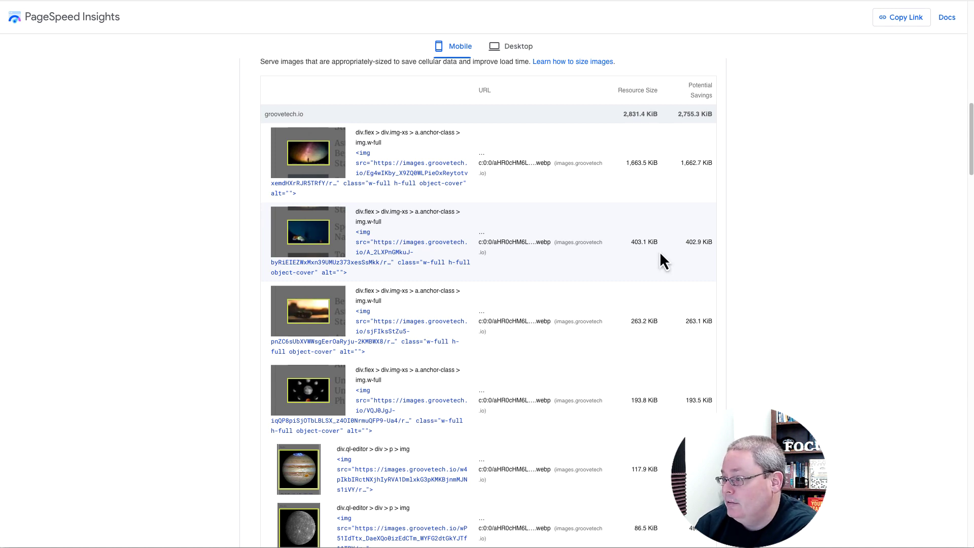
scroll(660, 251, "up", 10)
scroll(661, 256, "up", 2)
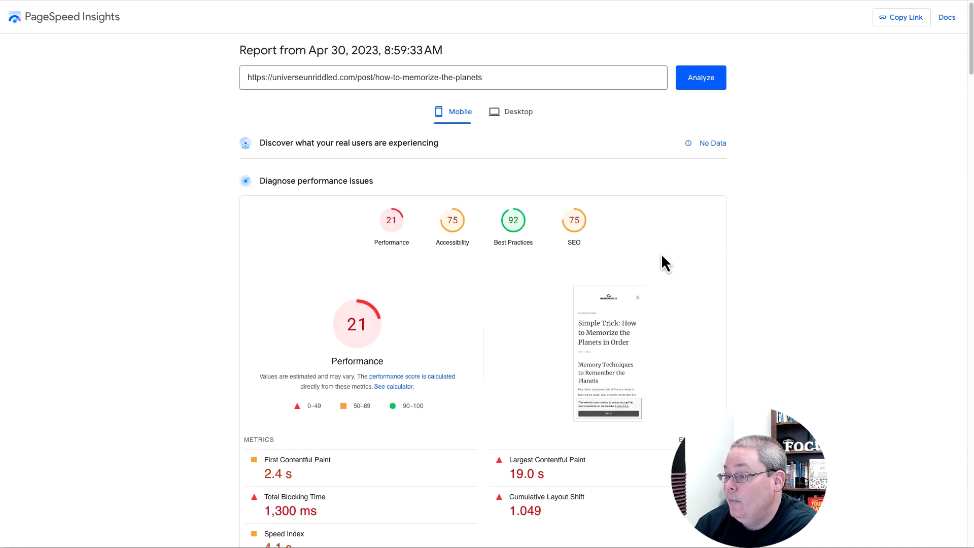
left_click(704, 80)
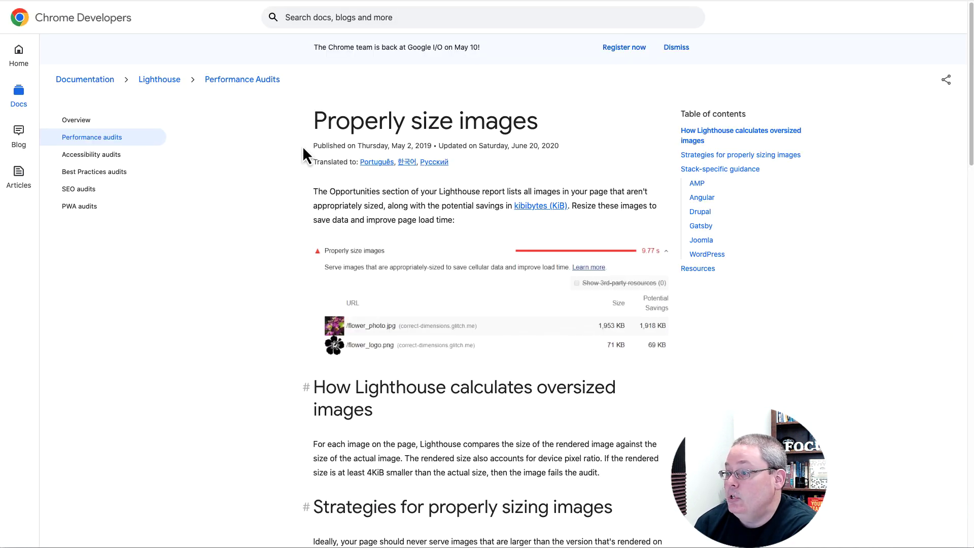
Read the Chrome Developers "Properly size images" article, from the Lighthouse explanation through the sizing strategies to the WordPress guidance.
left_click_drag(313, 122, 505, 124)
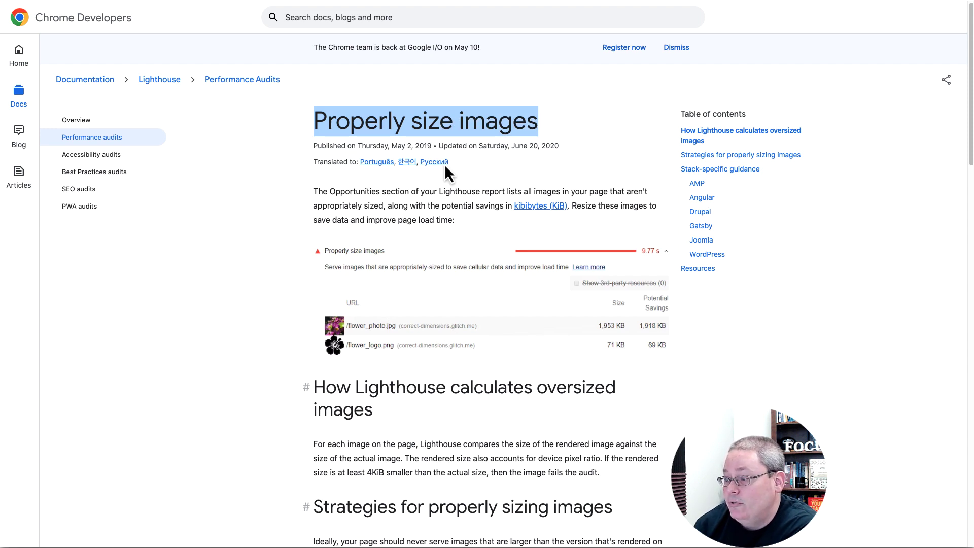
left_click_drag(434, 192, 504, 191)
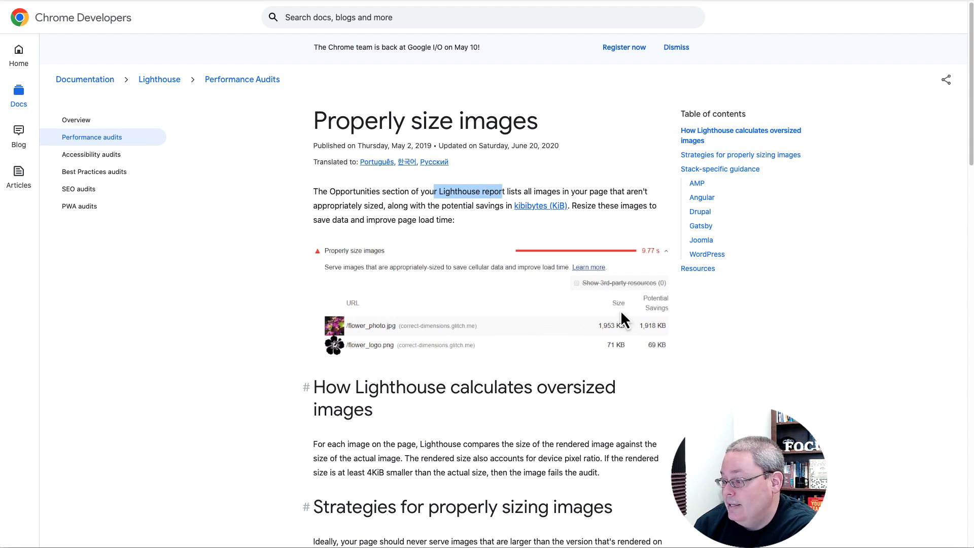
scroll(693, 376, "down", 7)
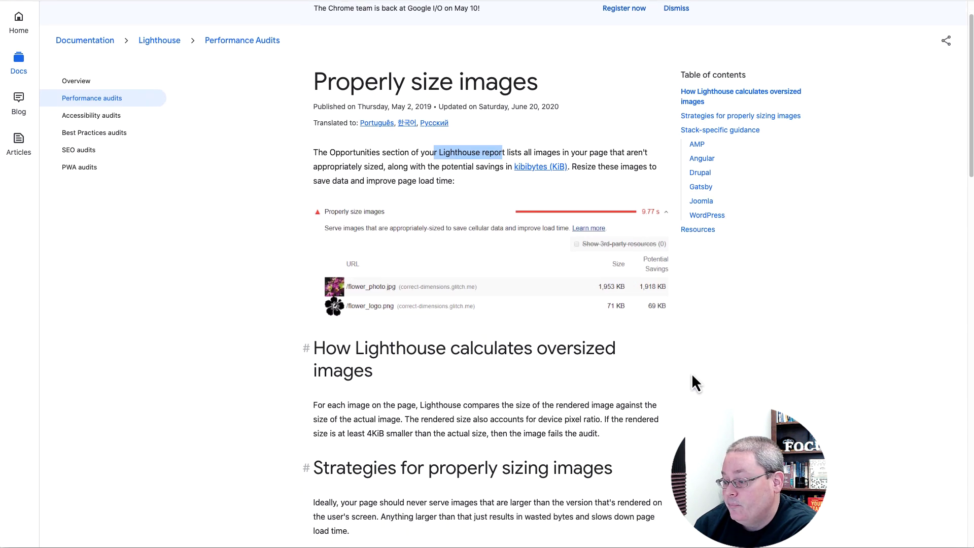
scroll(692, 376, "down", 7)
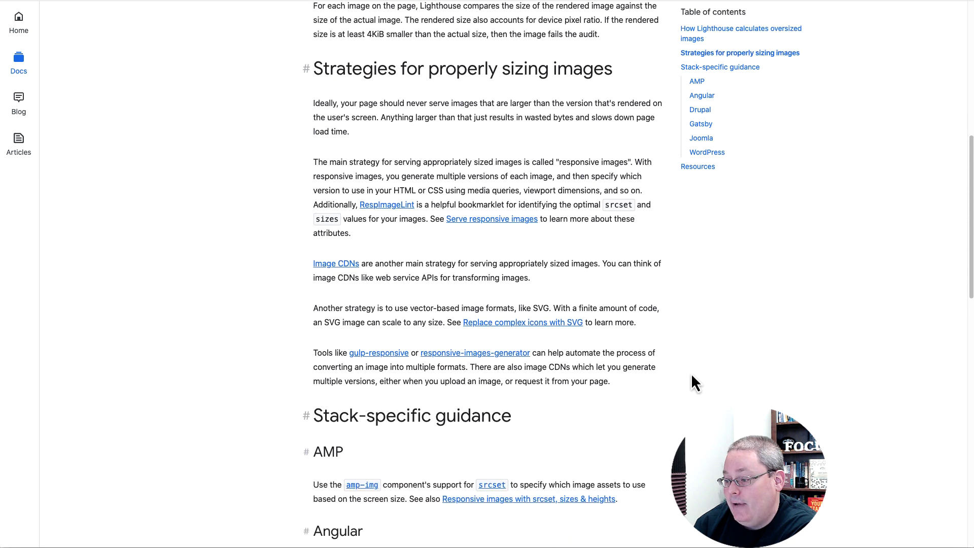
scroll(692, 376, "down", 3)
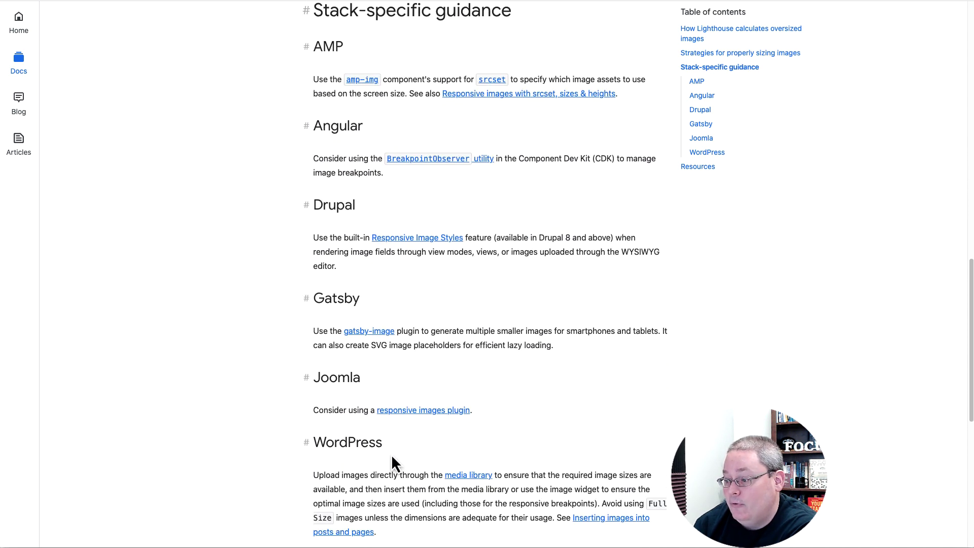
left_click_drag(383, 445, 314, 443)
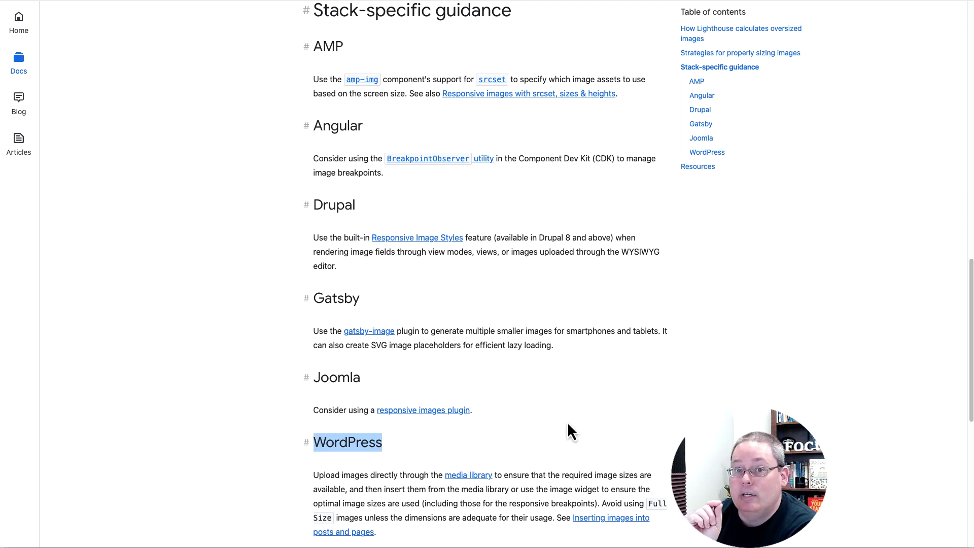
scroll(567, 429, "up", 14)
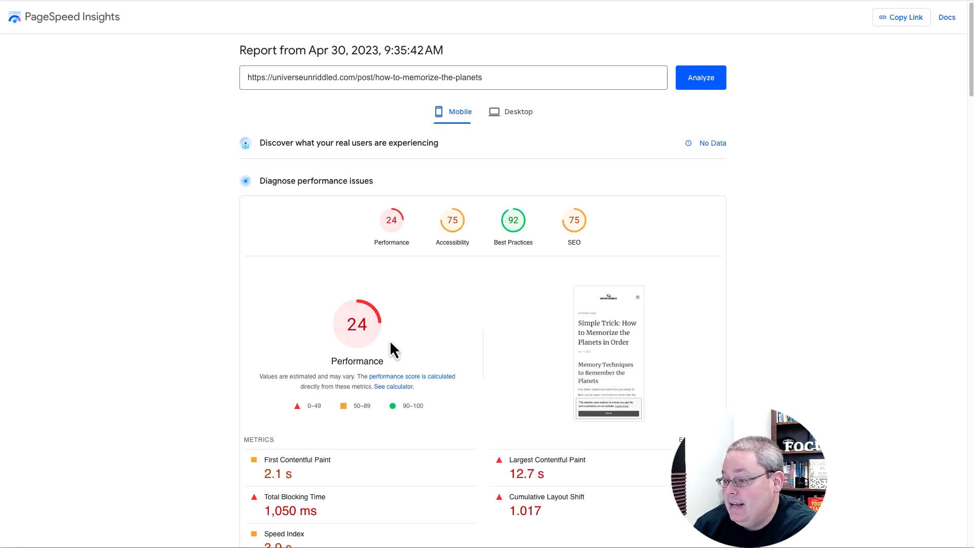
In the new mobile report, review the performance metrics and expand "Properly size images" to check its listed images and savings.
scroll(756, 380, "down", 4)
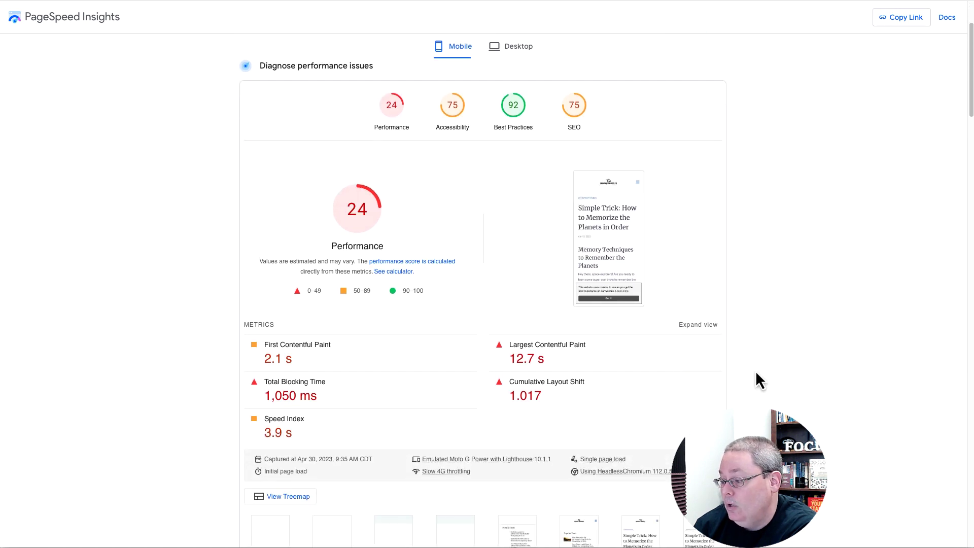
scroll(757, 380, "down", 5)
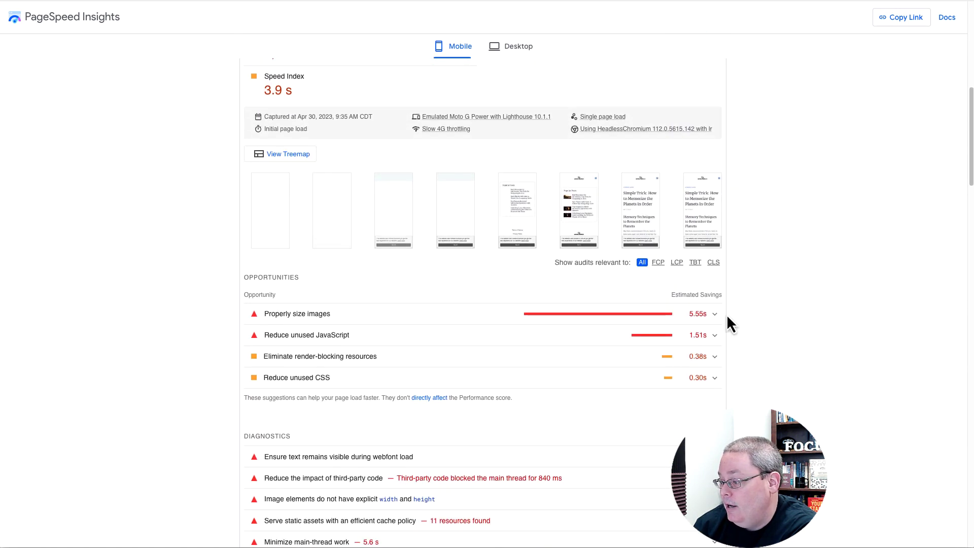
left_click(714, 320)
scroll(699, 343, "down", 2)
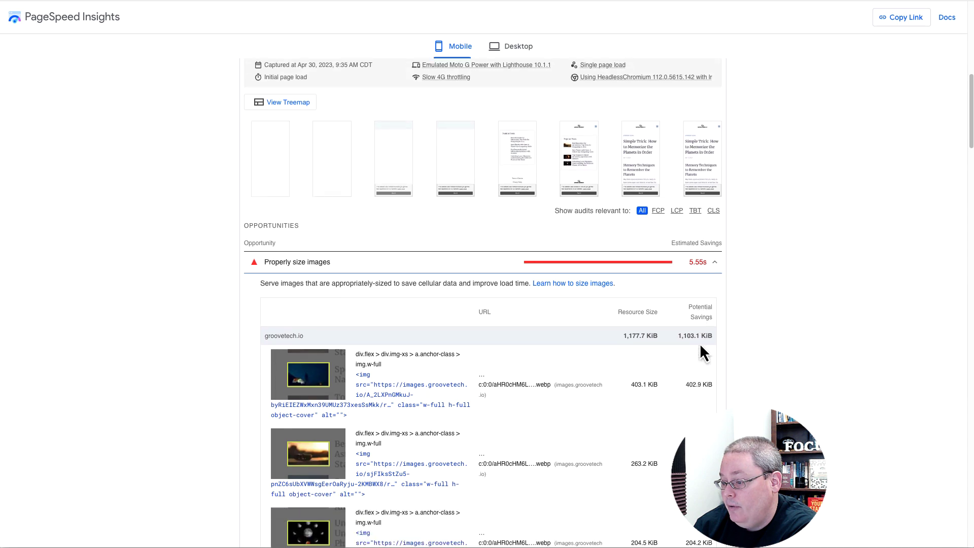
scroll(699, 343, "down", 2)
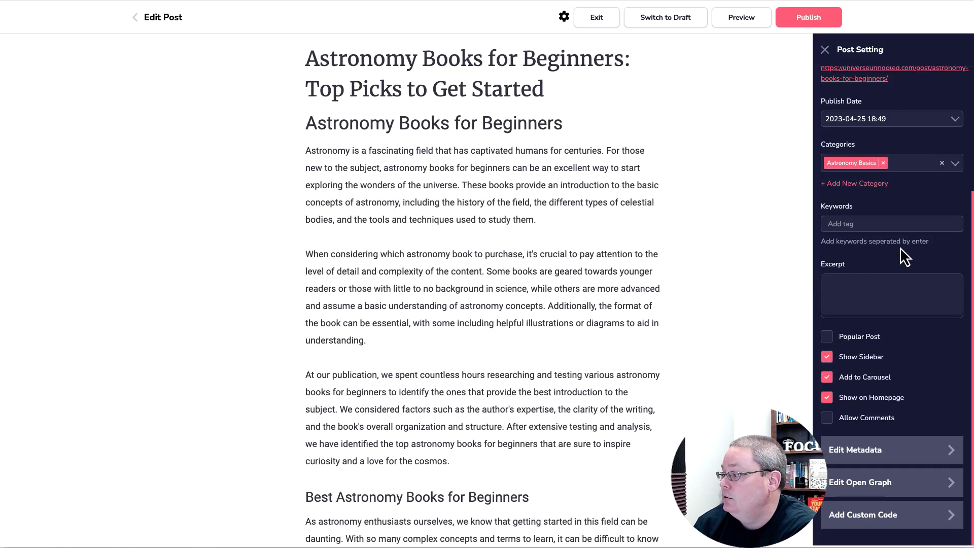
From the Astronomy Books post's featured image setting, search the free stock photos for "stars", then close the image library.
scroll(900, 248, "up", 3)
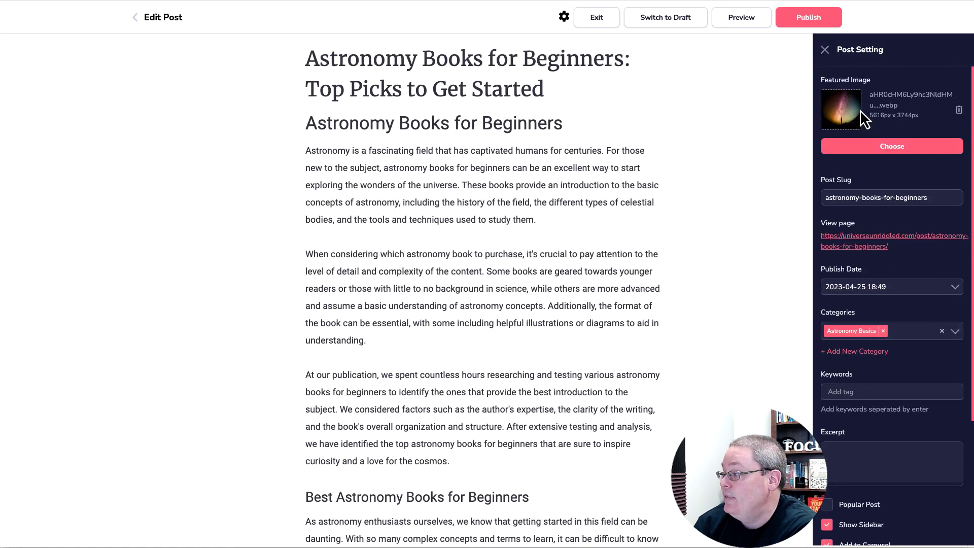
left_click(872, 157)
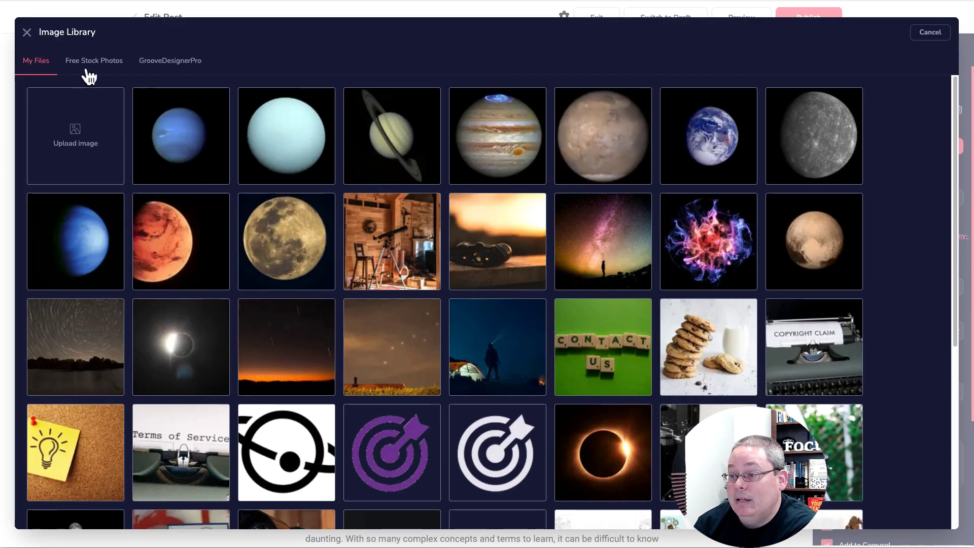
left_click(91, 70)
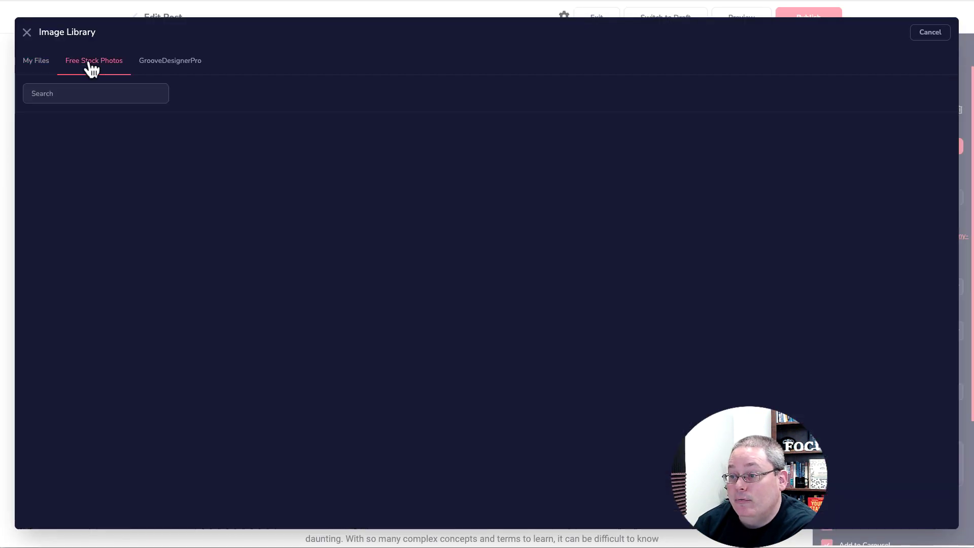
left_click(60, 94)
type("ptars")
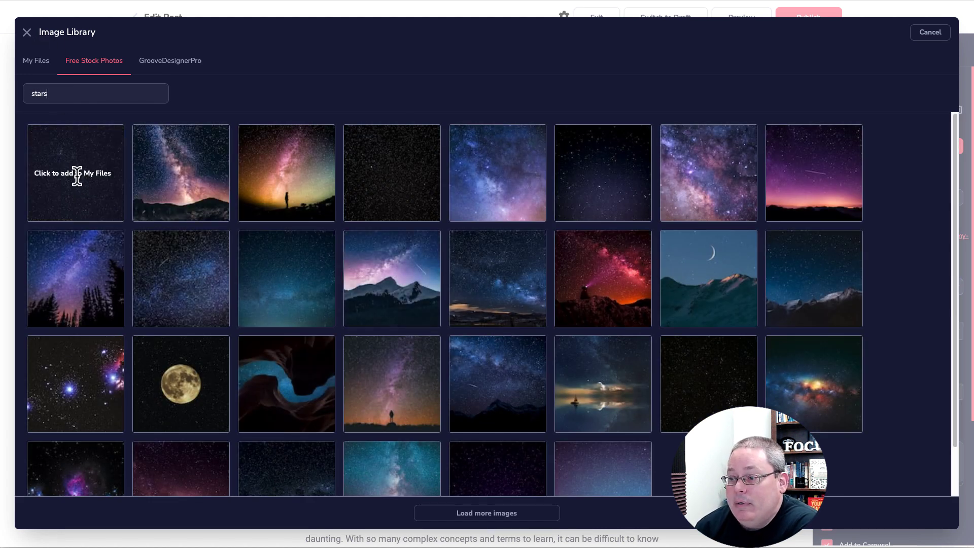
left_click(27, 34)
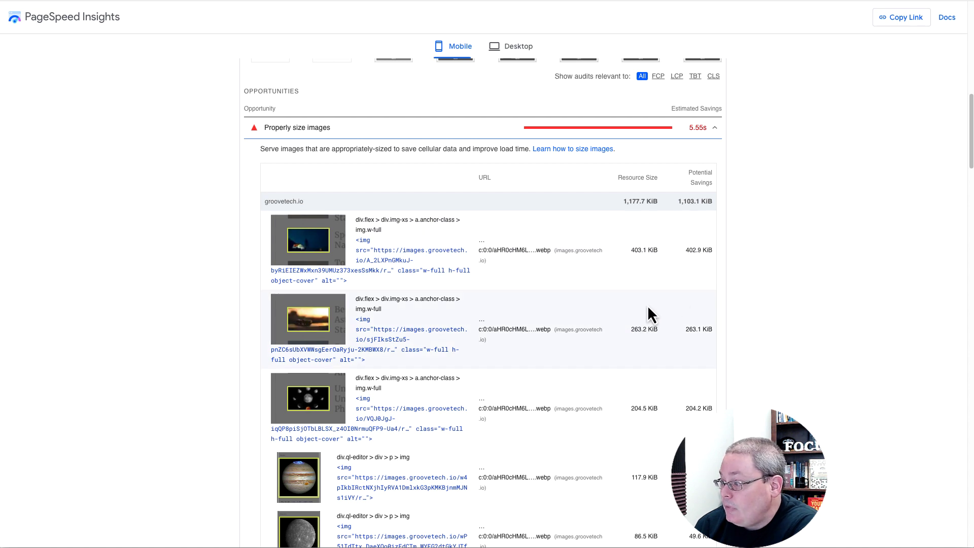
Examine the remaining oversized images in the PageSpeed report and highlight the advice about serving appropriately sized images.
scroll(647, 307, "down", 3)
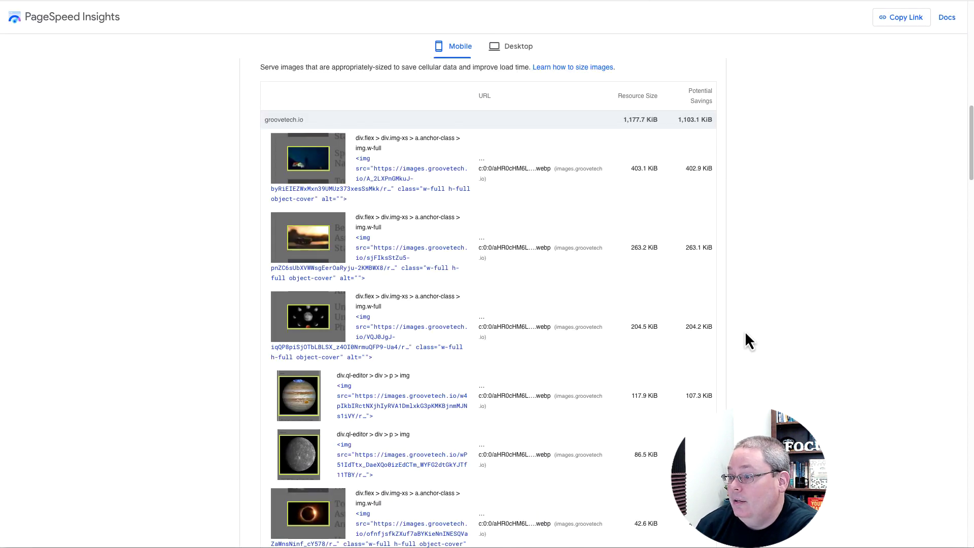
scroll(745, 331, "up", 7)
scroll(765, 339, "up", 8)
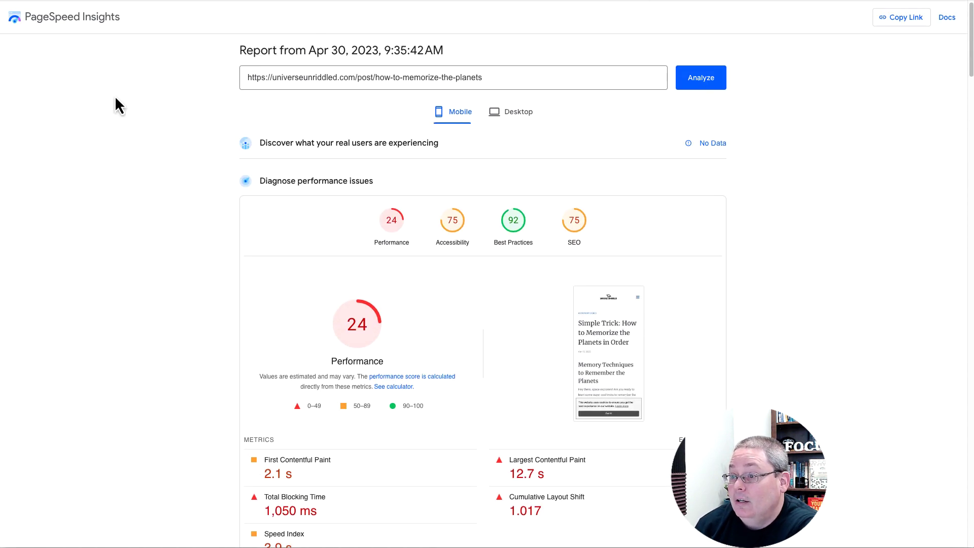
scroll(776, 356, "down", 10)
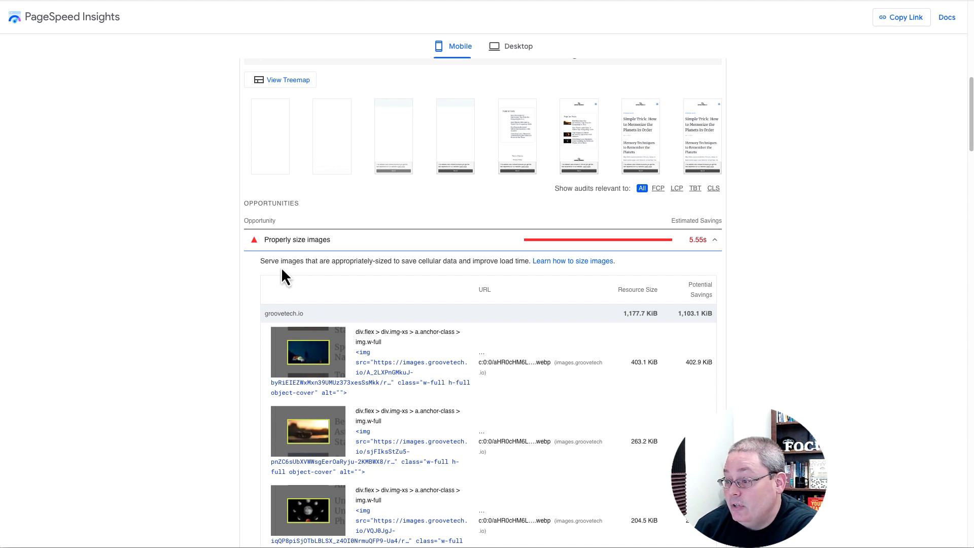
left_click_drag(260, 262, 529, 261)
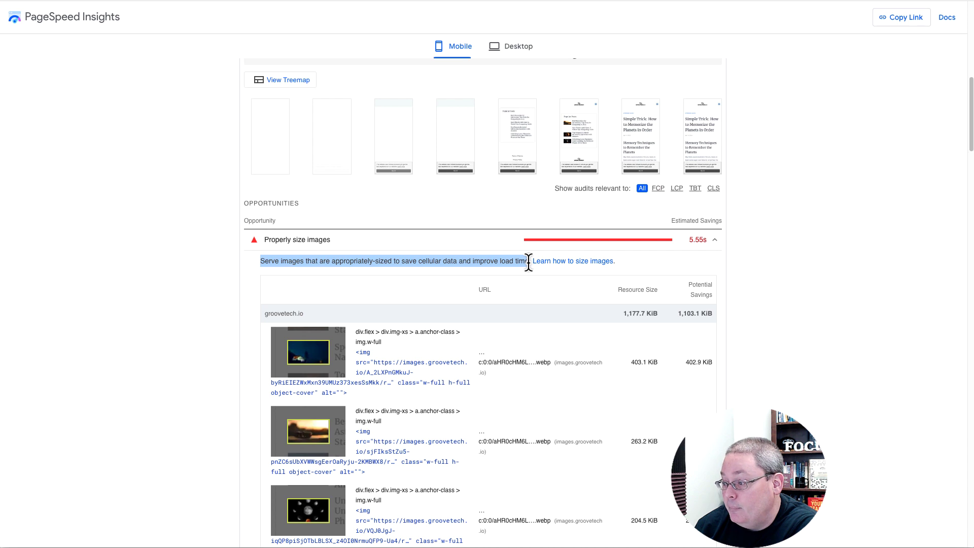
scroll(757, 292, "down", 2)
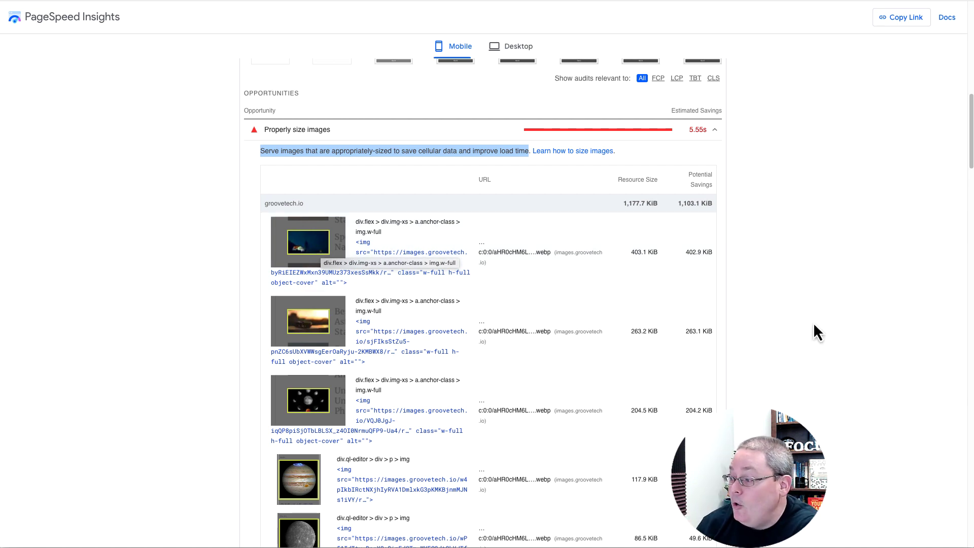
scroll(761, 335, "down", 2)
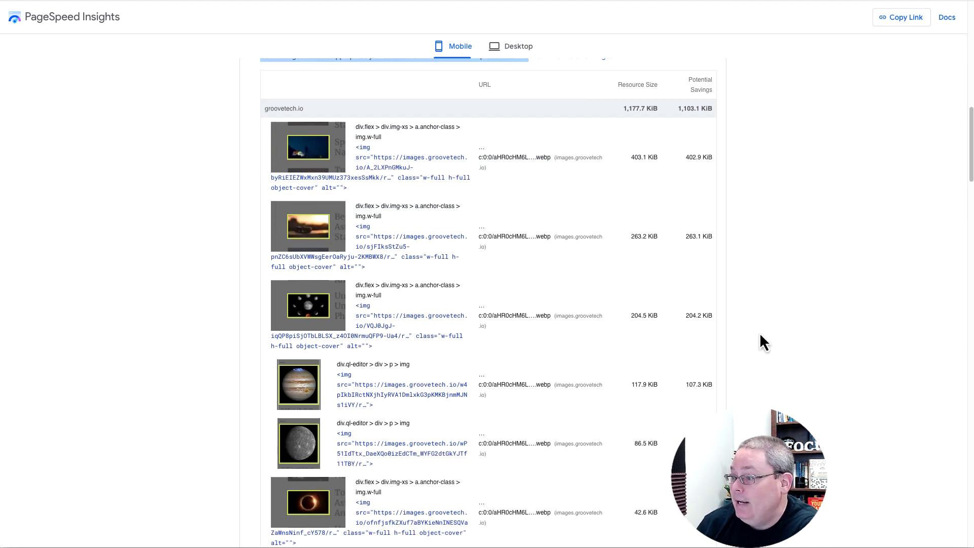
scroll(760, 335, "up", 15)
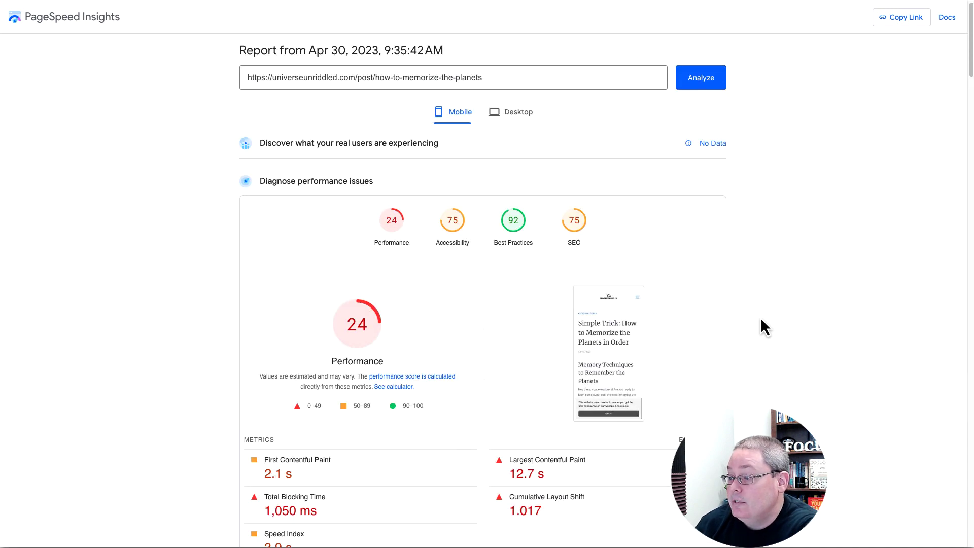
Compare the desktop scores with the mobile ones, and return to the mobile report's "Properly size images" section.
left_click(499, 112)
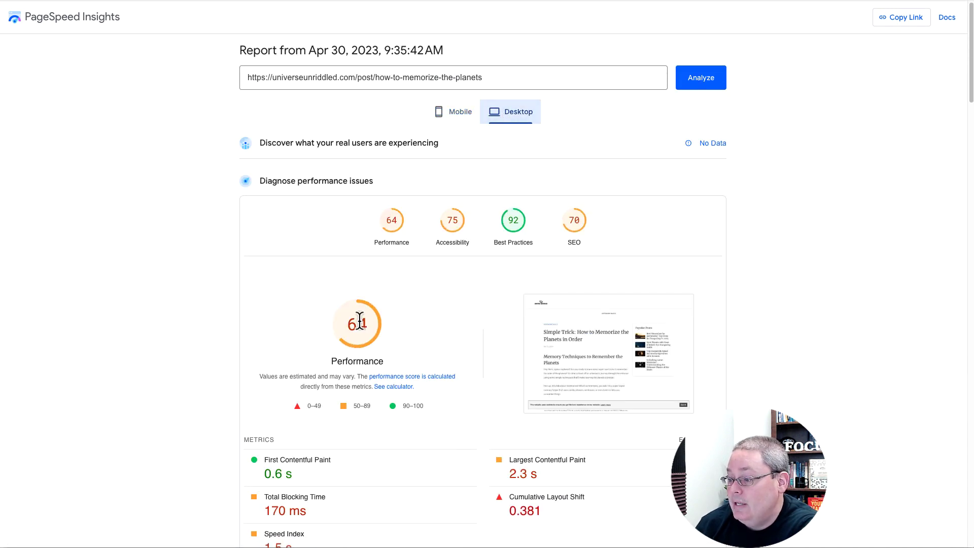
left_click(460, 112)
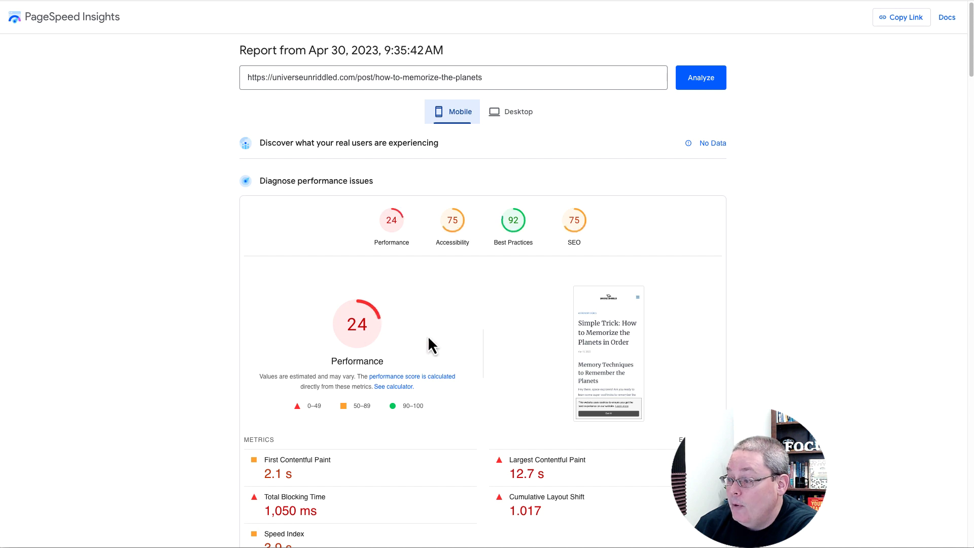
scroll(763, 293, "down", 10)
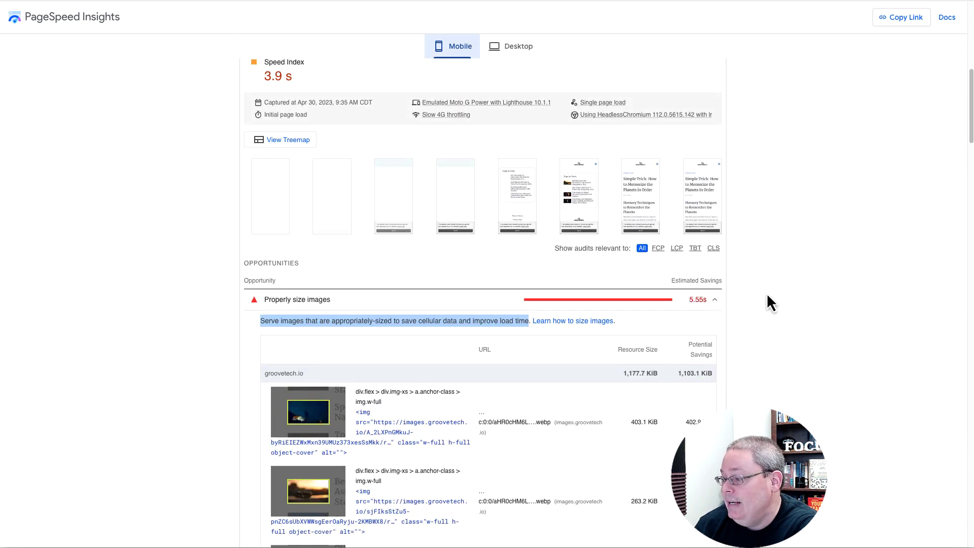
Examine the images listed under "Properly size images" and open the first one, the tent under the night sky, at full size.
scroll(319, 306, "down", 2)
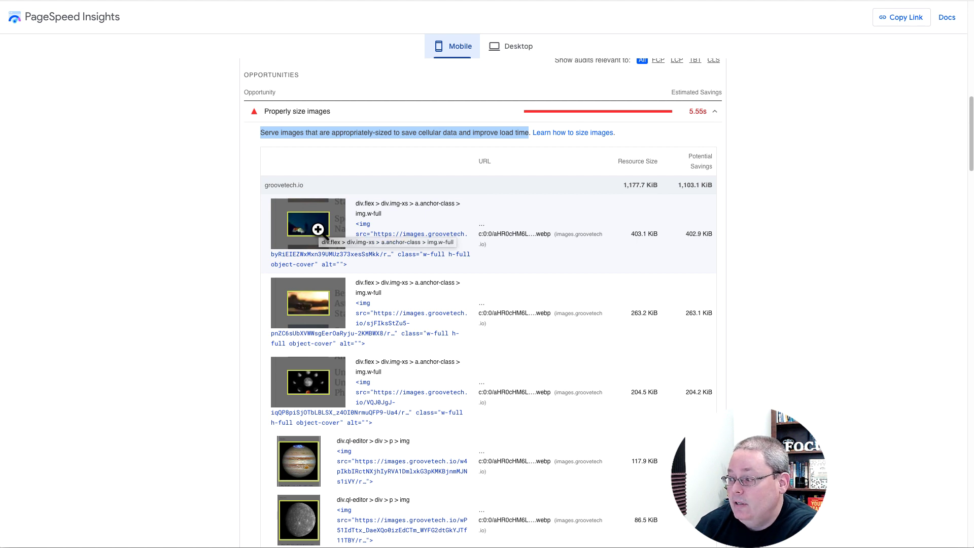
scroll(742, 245, "down", 1)
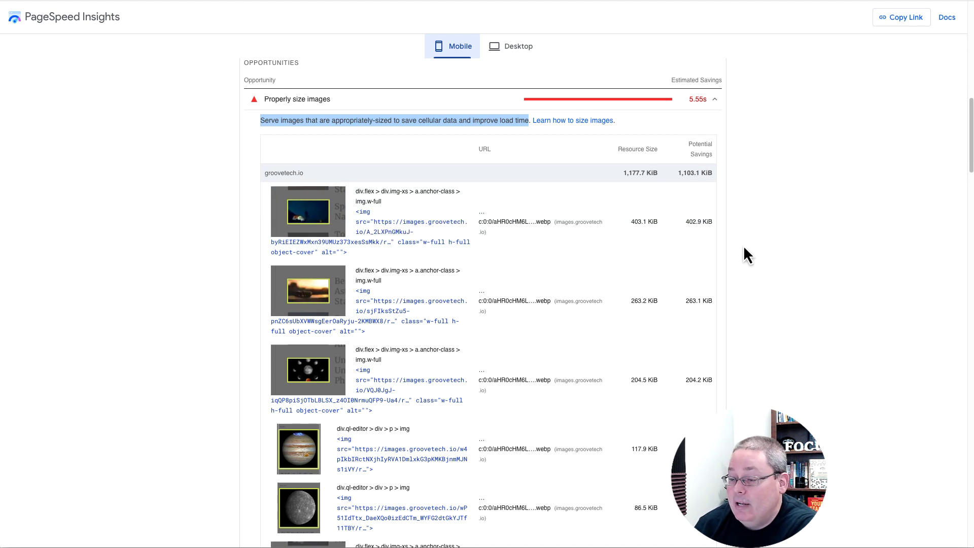
scroll(743, 245, "up", 4)
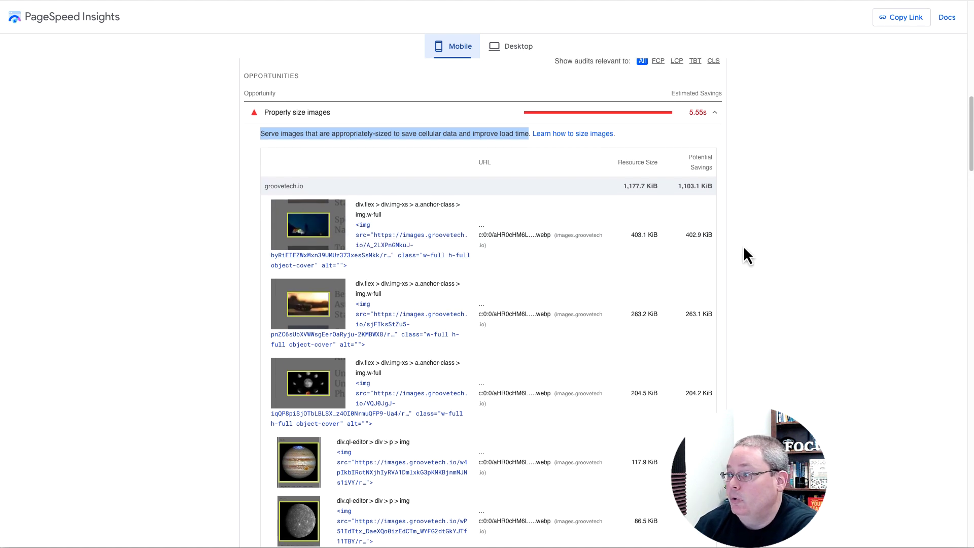
scroll(746, 247, "down", 3)
scroll(748, 250, "down", 3)
scroll(748, 251, "up", 4)
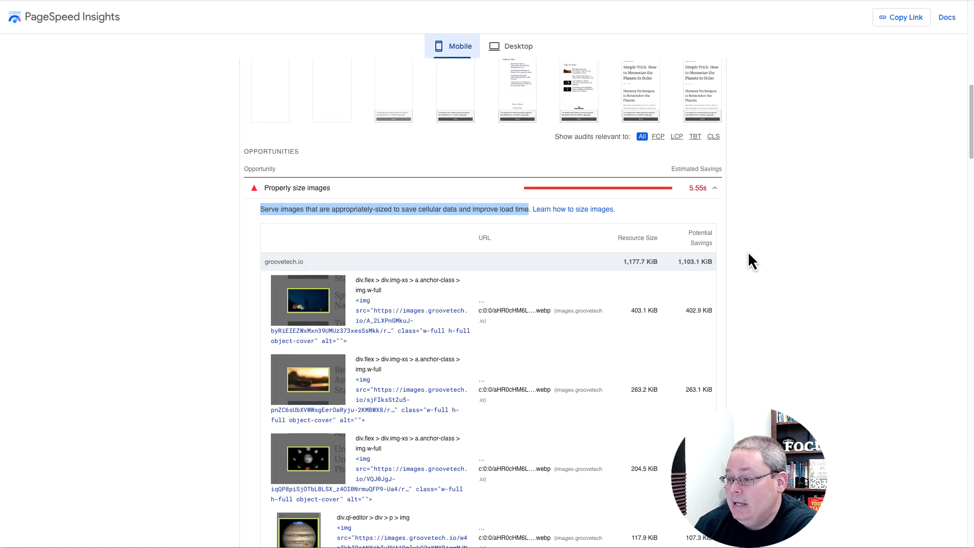
scroll(747, 254, "down", 2)
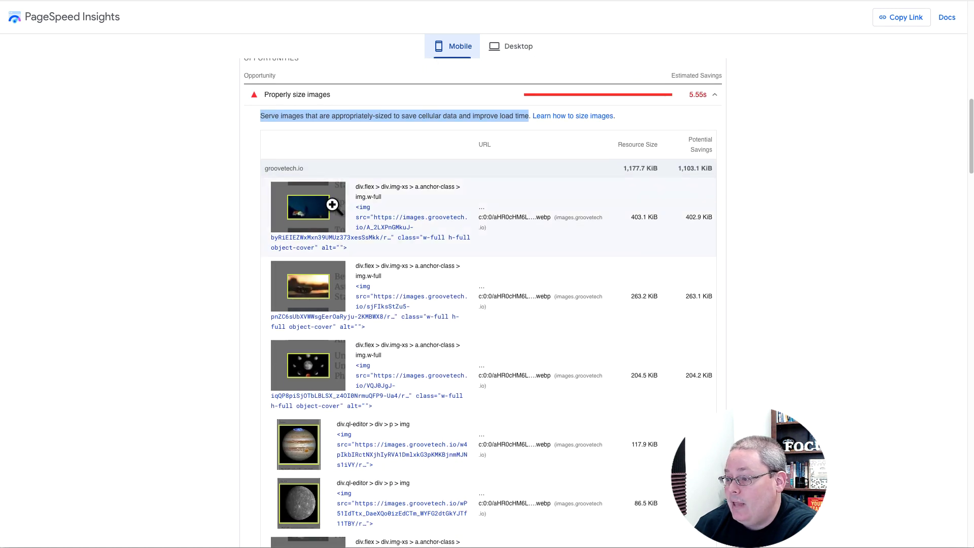
right_click(513, 223)
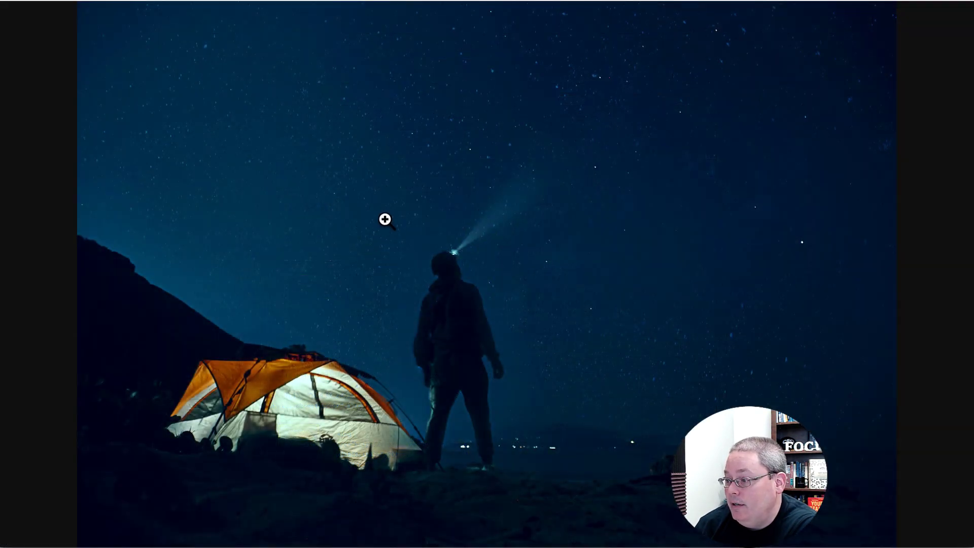
right_click(390, 220)
right_click(395, 219)
right_click(401, 224)
left_click(409, 236)
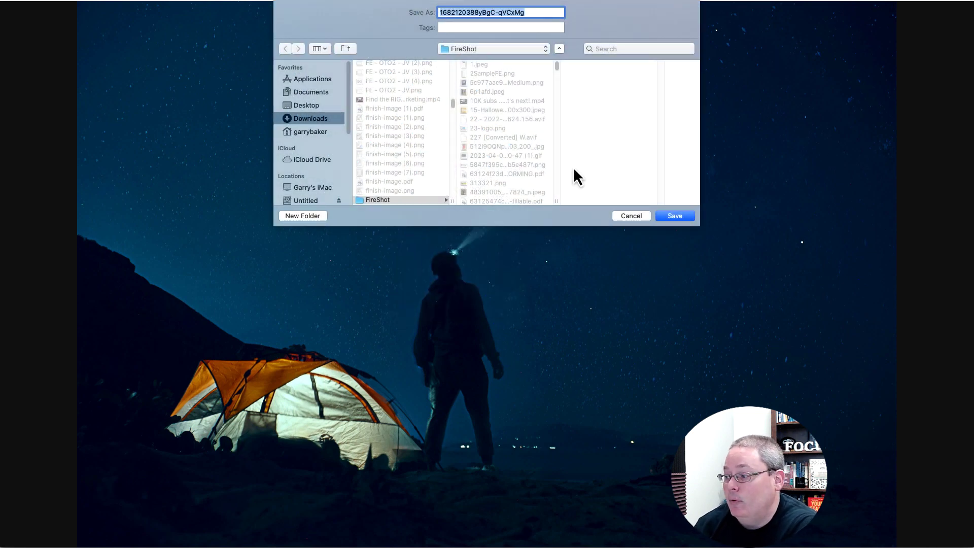
left_click(628, 217)
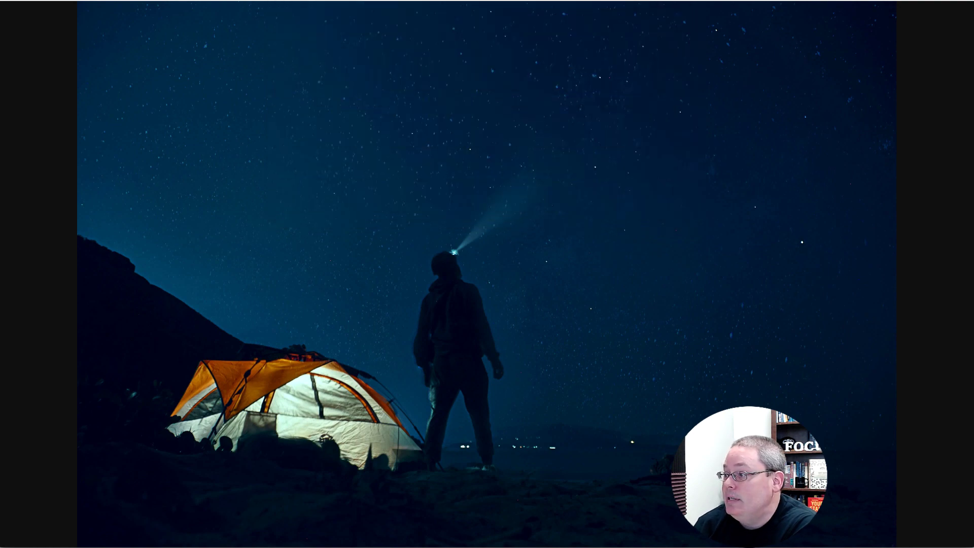